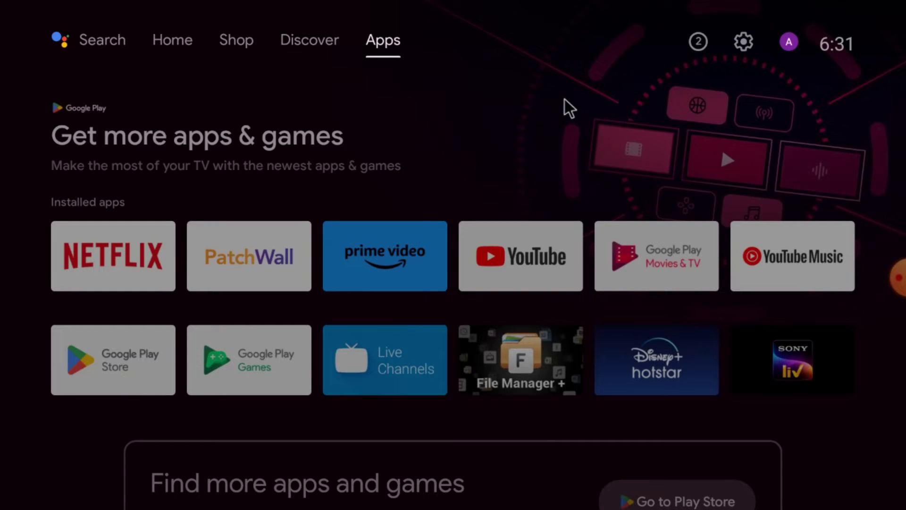
Launch Google Play Store and start a query in its search field
key("Down")
key("Down")
key("Down")
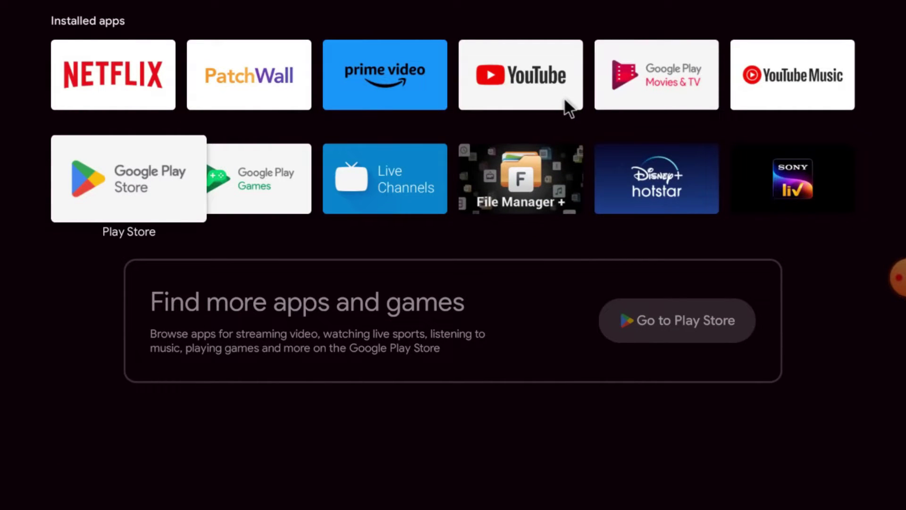
key("Return")
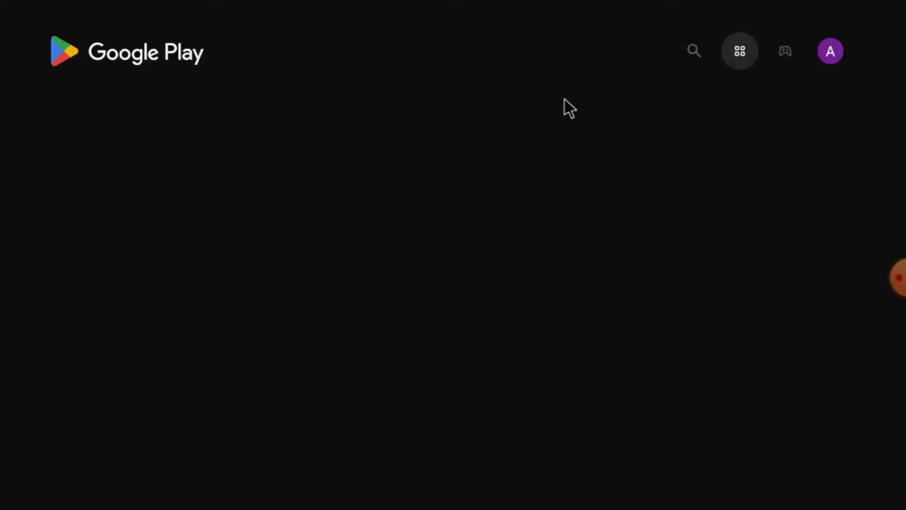
key("Left")
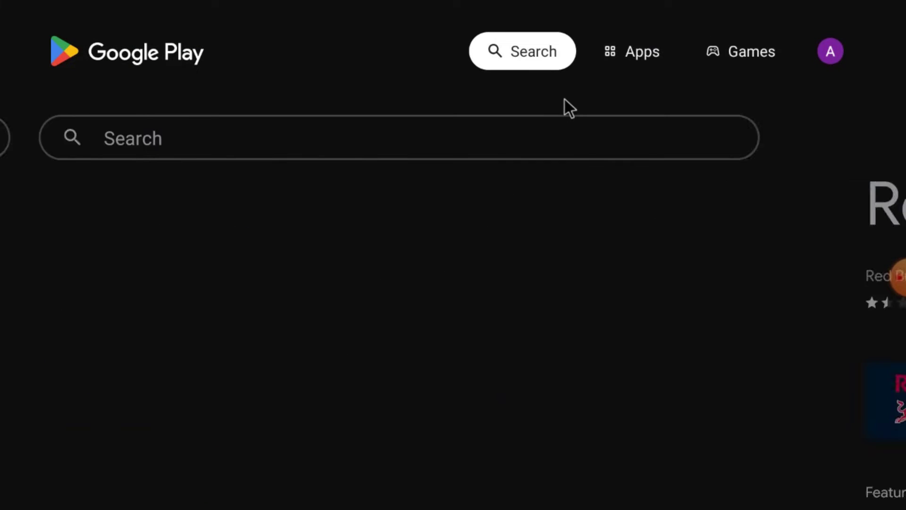
key("Down")
key("Right")
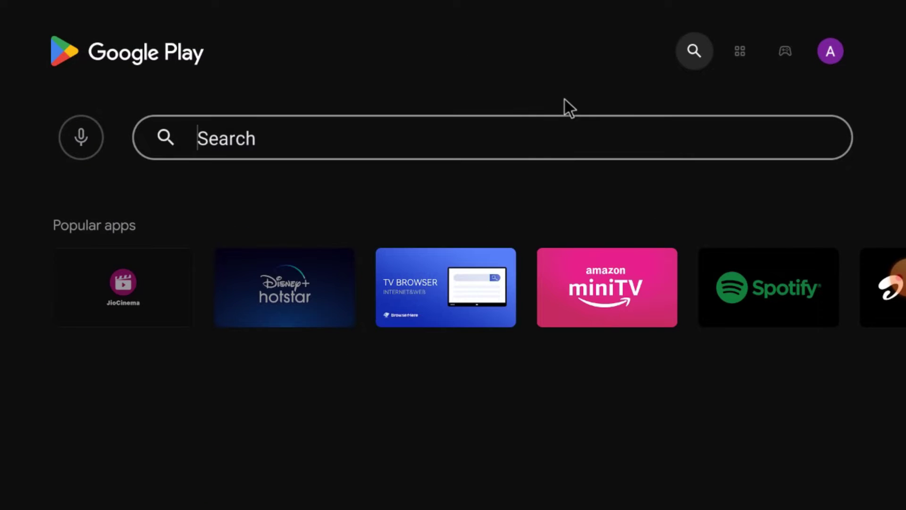
key("Return")
Enter the search query 'fi' with the on-screen keyboard
key("Right")
key("Right")
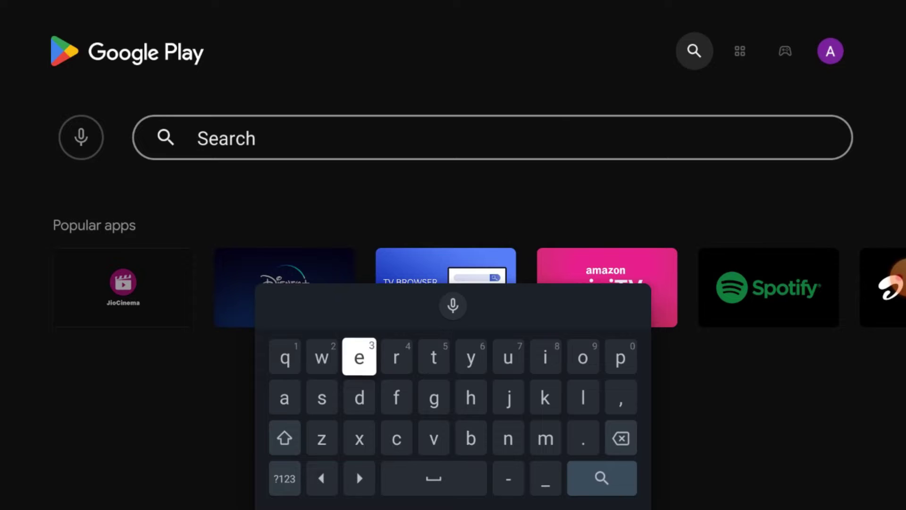
key("Right")
key("Down")
key("Return")
key("Right")
key("Right")
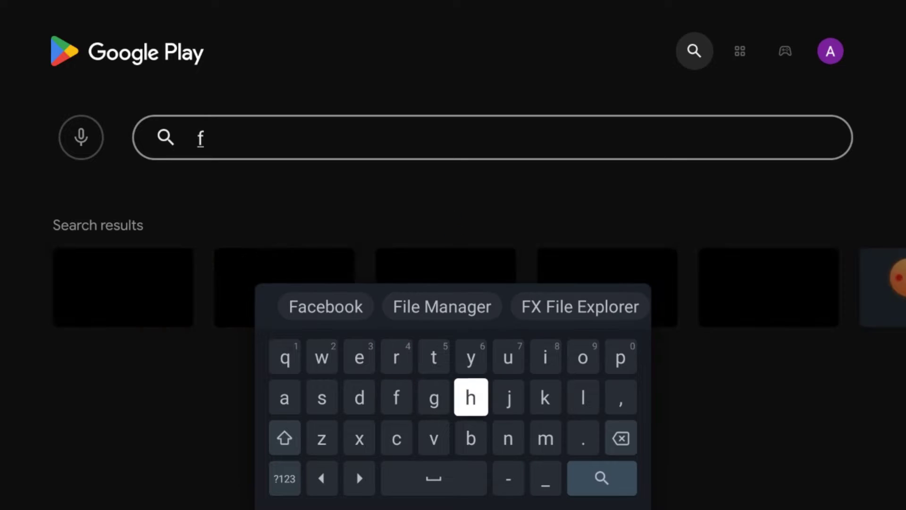
key("Right")
key("Right")
key("Up")
key("Return")
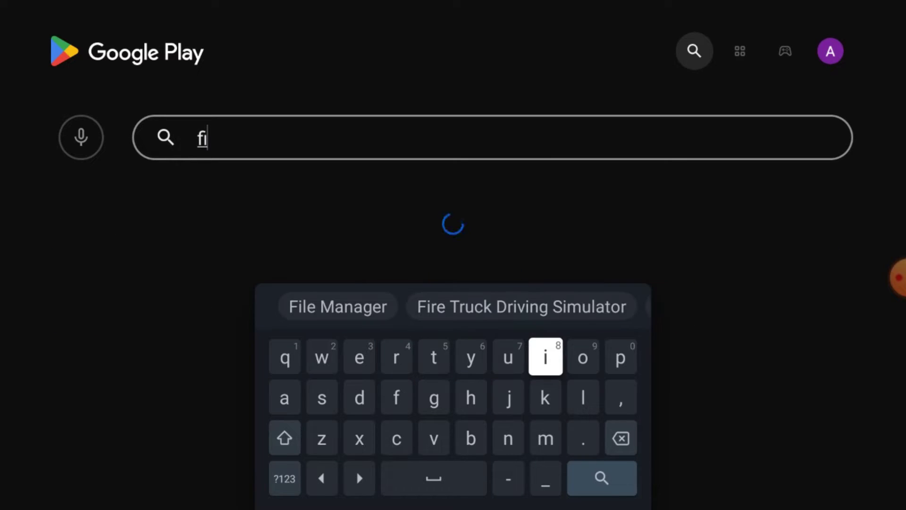
Open the File Manager + result's store page and launch the app
key("Escape")
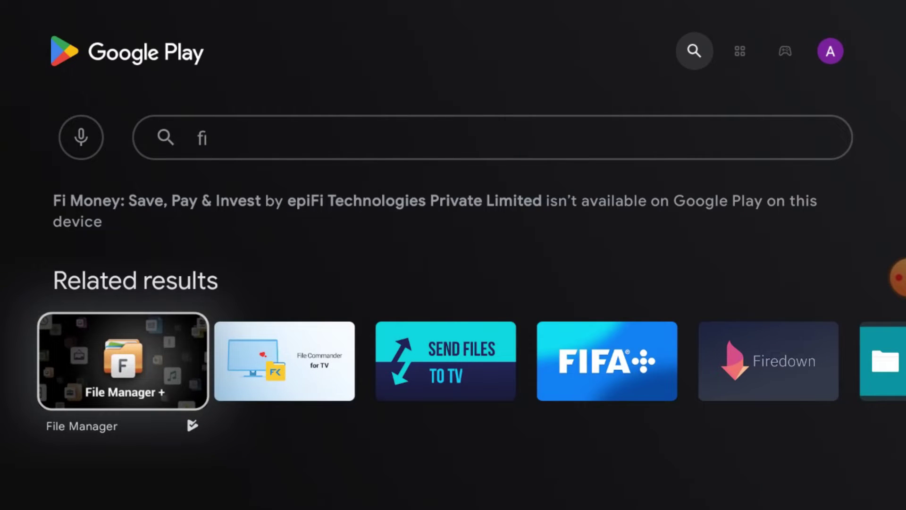
key("Return")
key("Right")
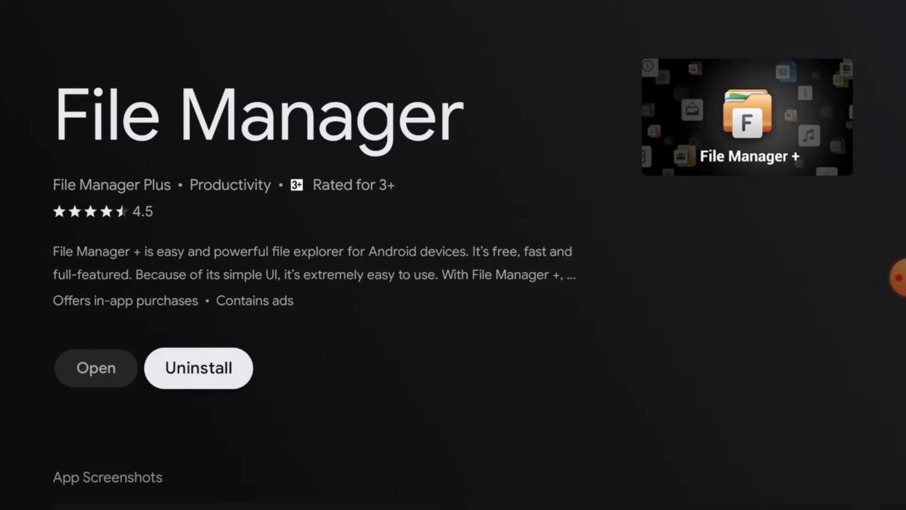
key("Left")
key("Return")
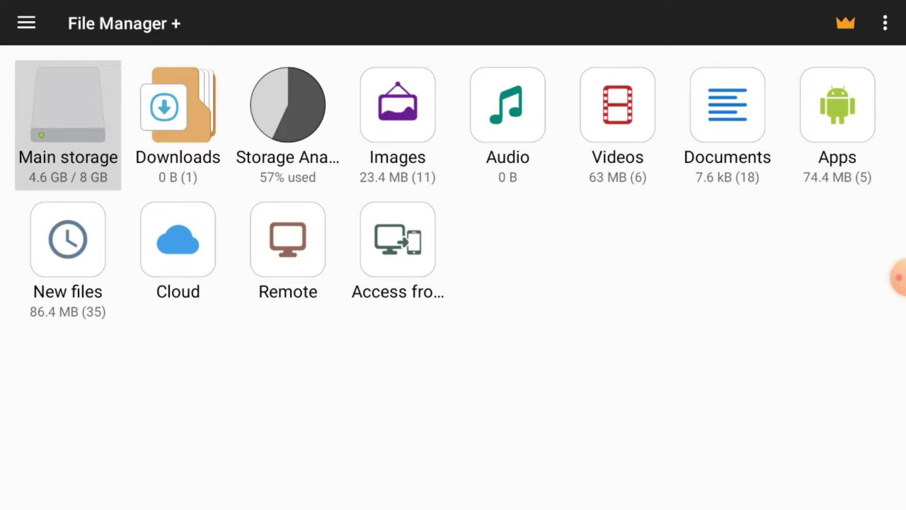
Back out of File Manager + and the store to the TV's Apps page
key("Escape")
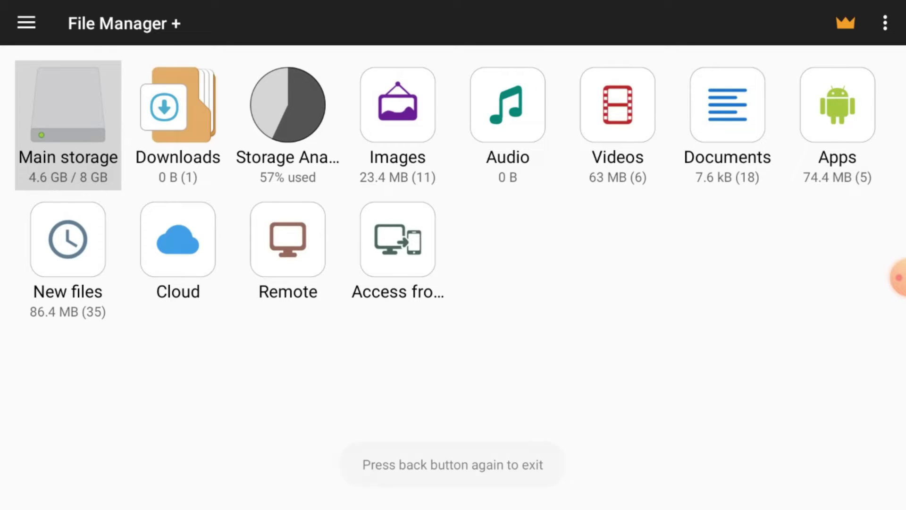
key("Escape")
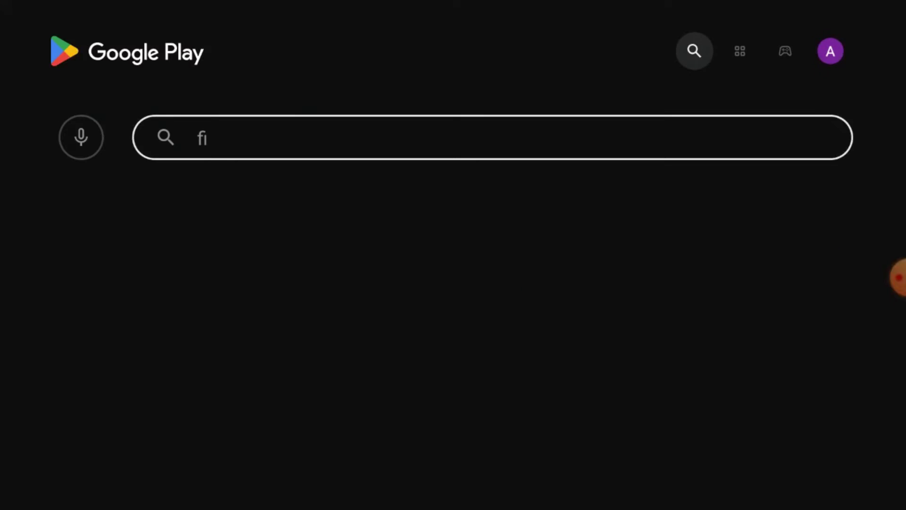
key("Escape")
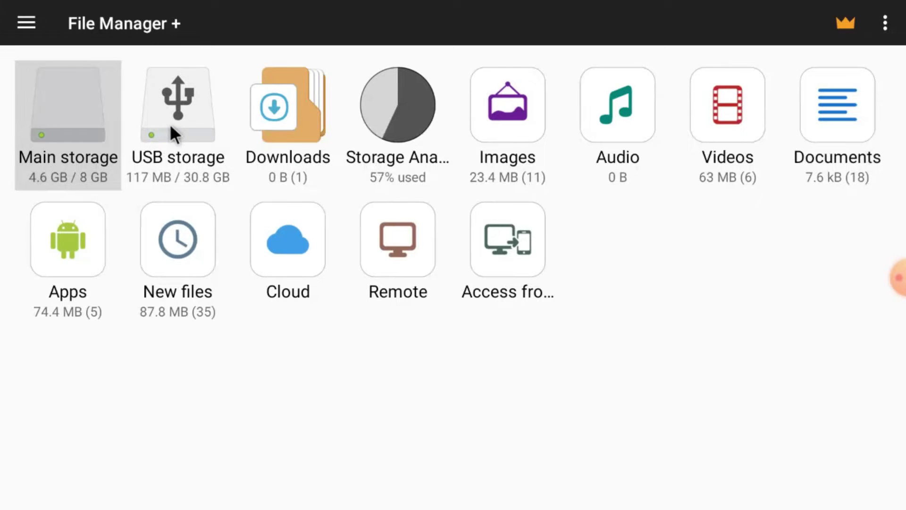
key("Escape")
key("Escape")
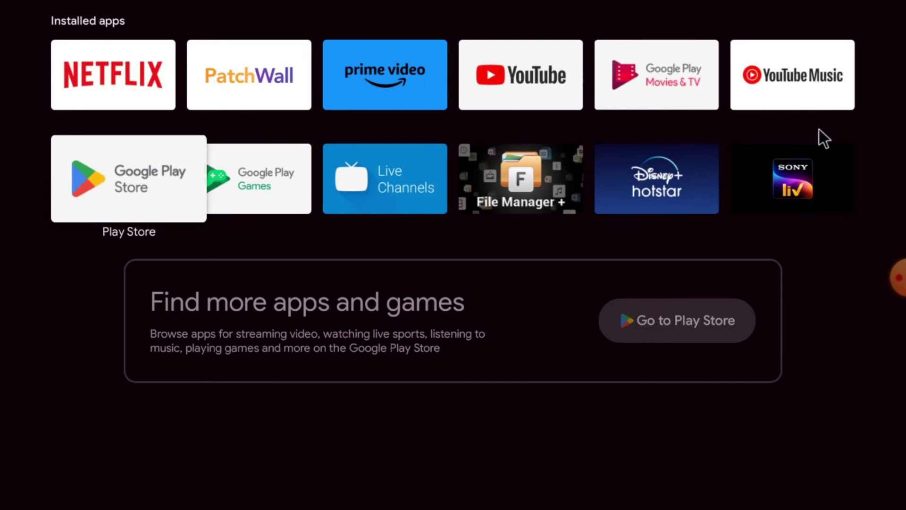
Relaunch File Manager + from its app info under Settings > Apps
key("Up")
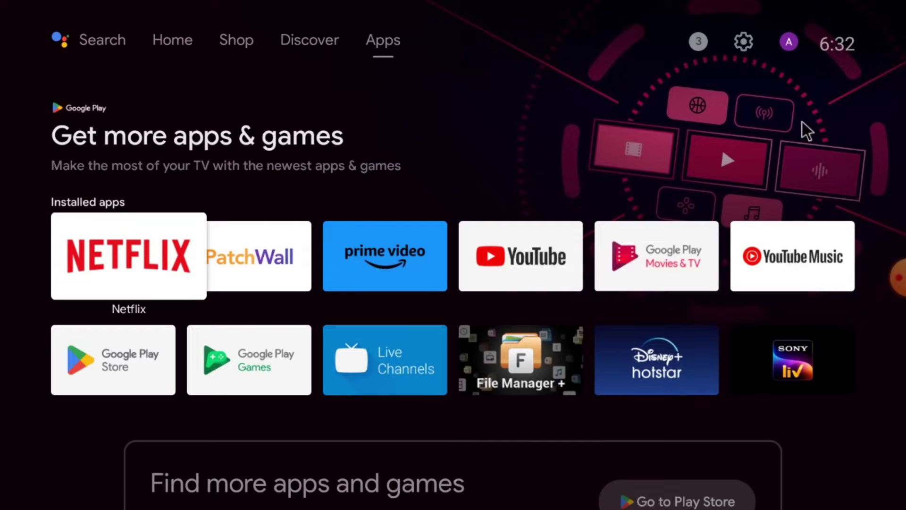
left_click(744, 42)
left_click(680, 378)
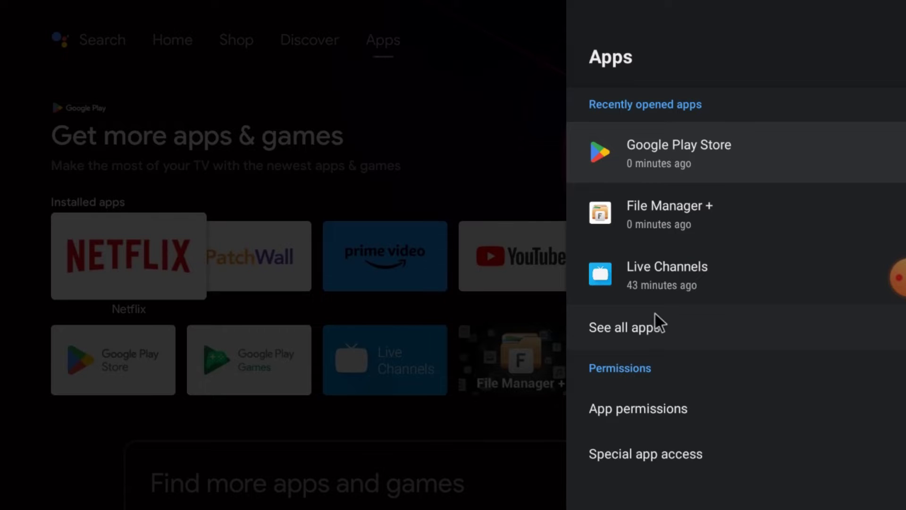
left_click(684, 213)
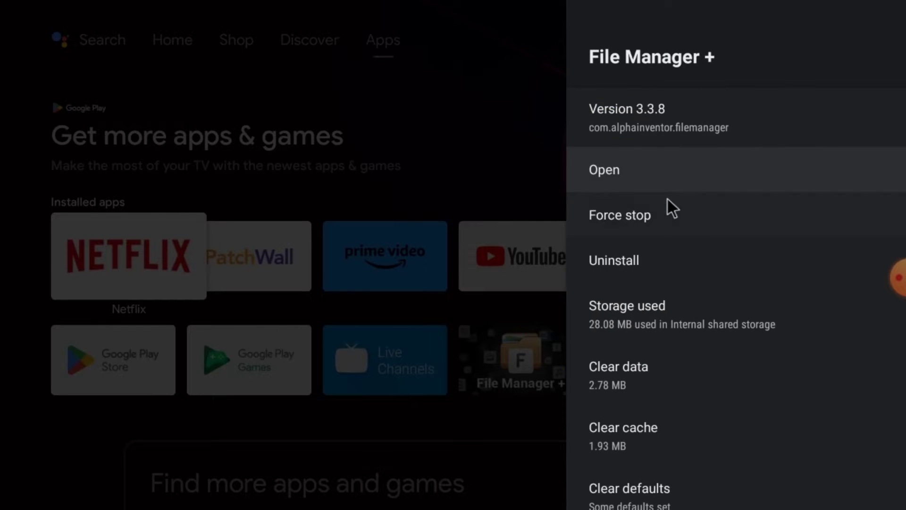
left_click(650, 173)
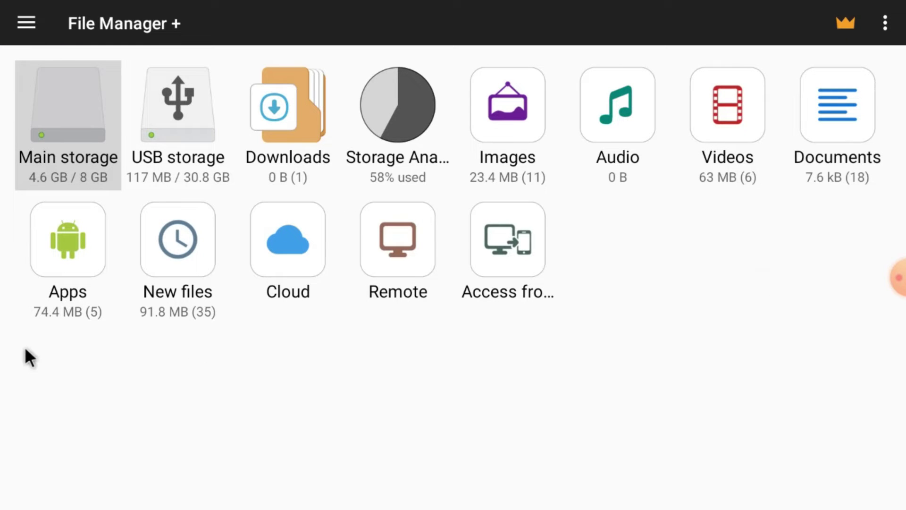
Install Set Orientation_v1.1.4.apk from USB storage as an update
left_click(167, 124)
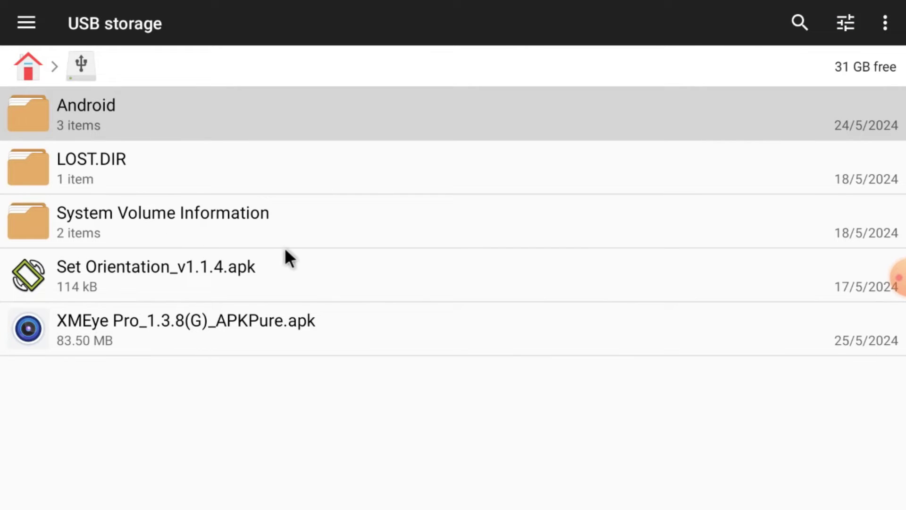
left_click(154, 272)
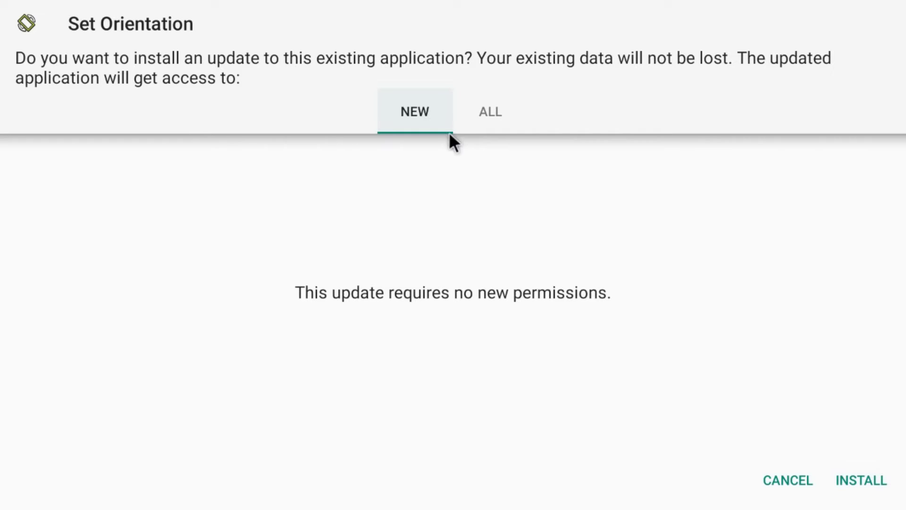
left_click(841, 481)
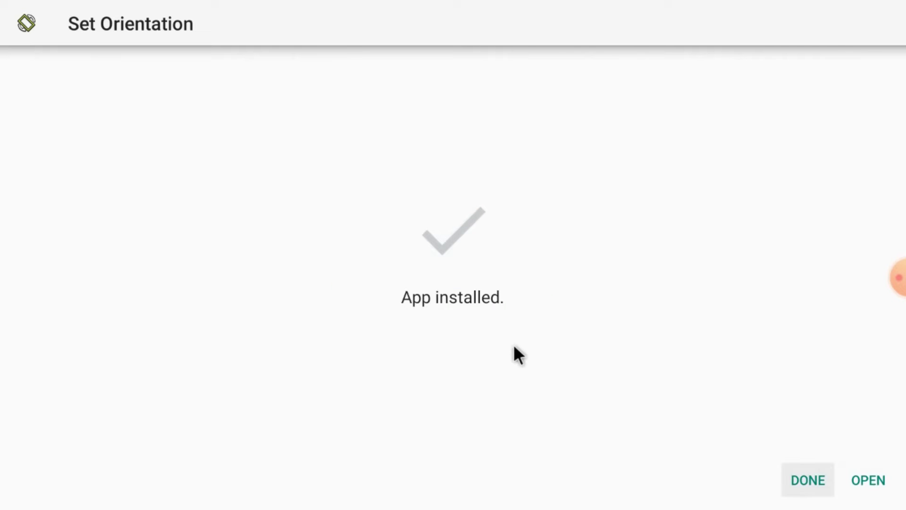
Open Set Orientation and apply Landscape orientation
left_click(860, 479)
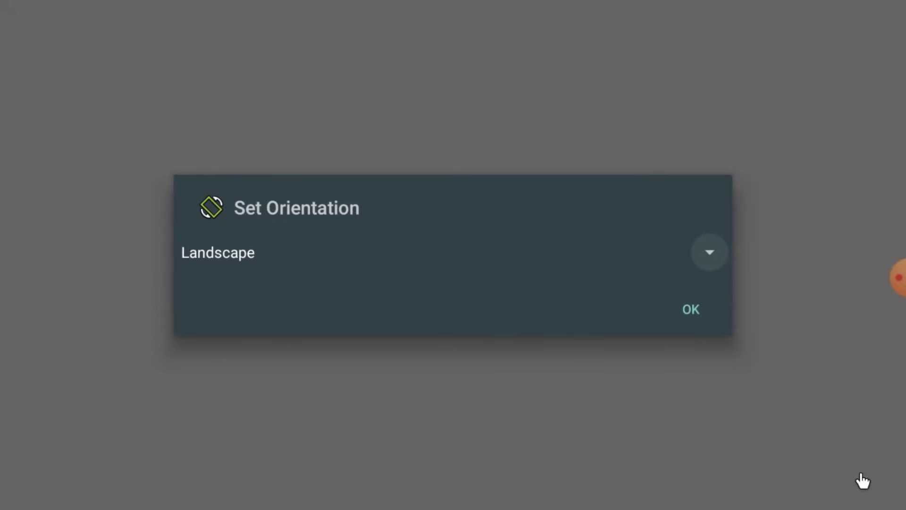
left_click(692, 255)
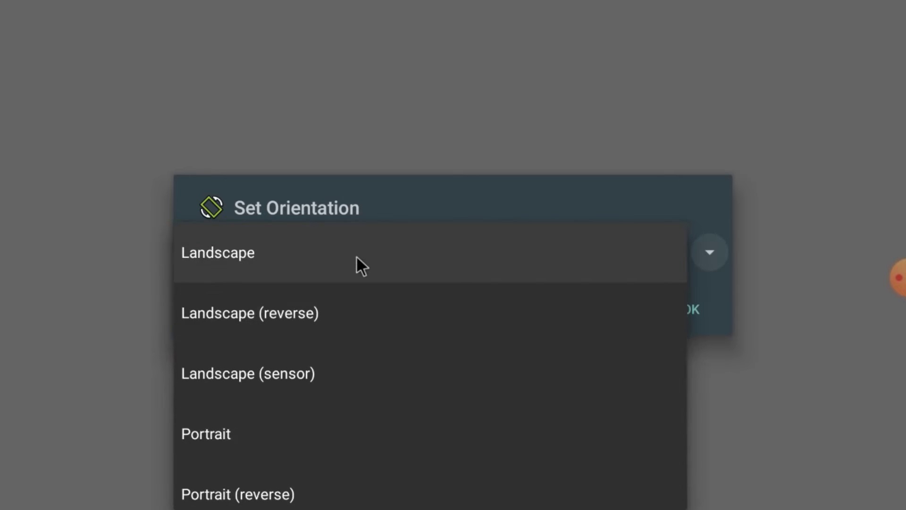
left_click(360, 265)
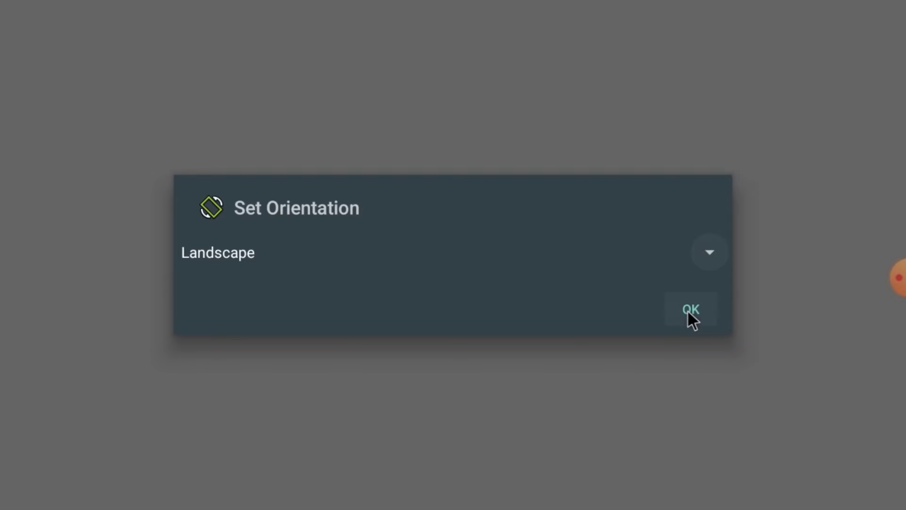
left_click(690, 309)
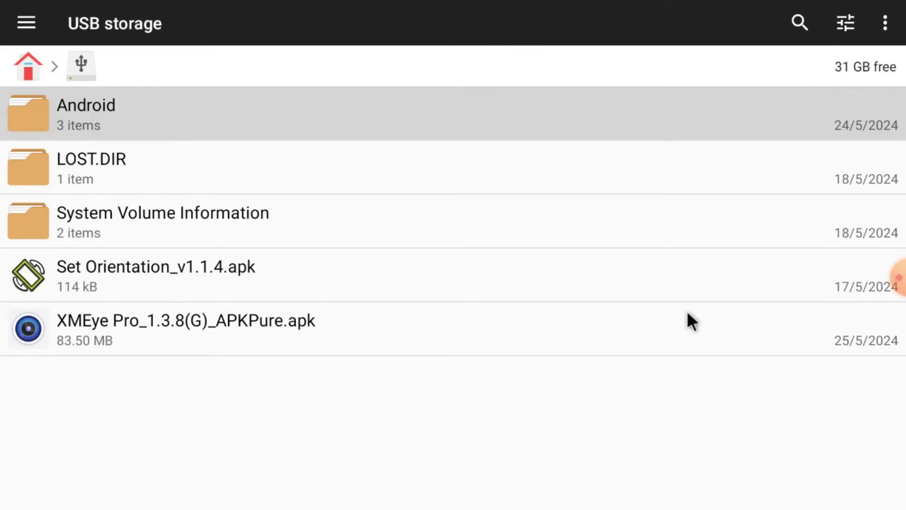
Install XMEye Pro_1.3.8(G)_APKPure.apk from USB storage and close the installer when done
left_click(214, 327)
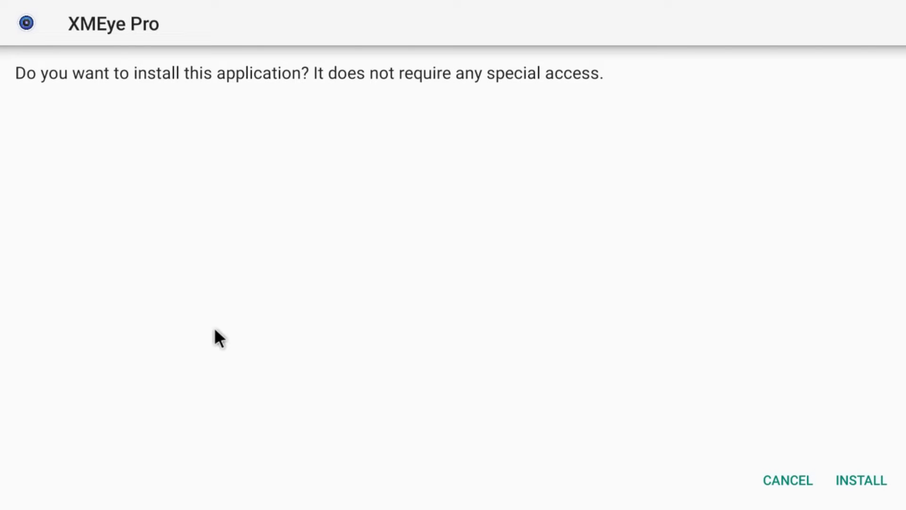
left_click(854, 479)
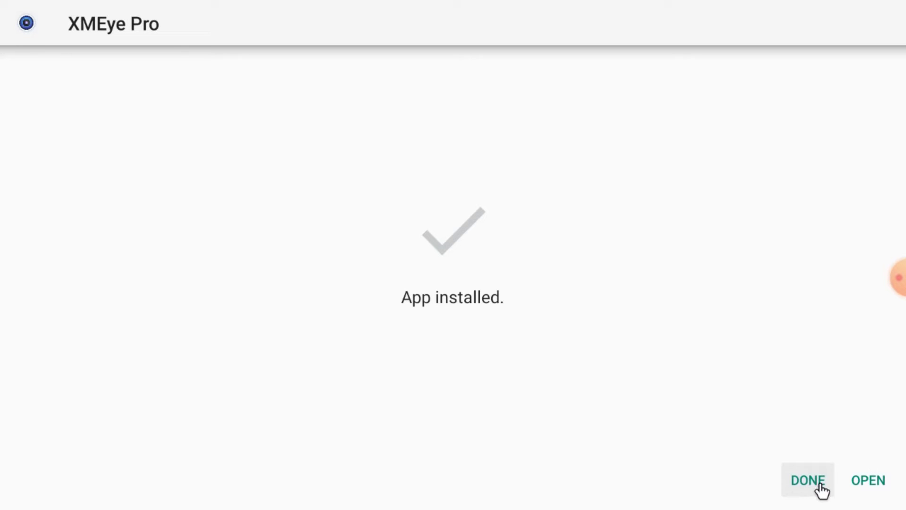
left_click(805, 484)
Exit File Manager + and close the apps settings panel
key("Escape")
key("Escape")
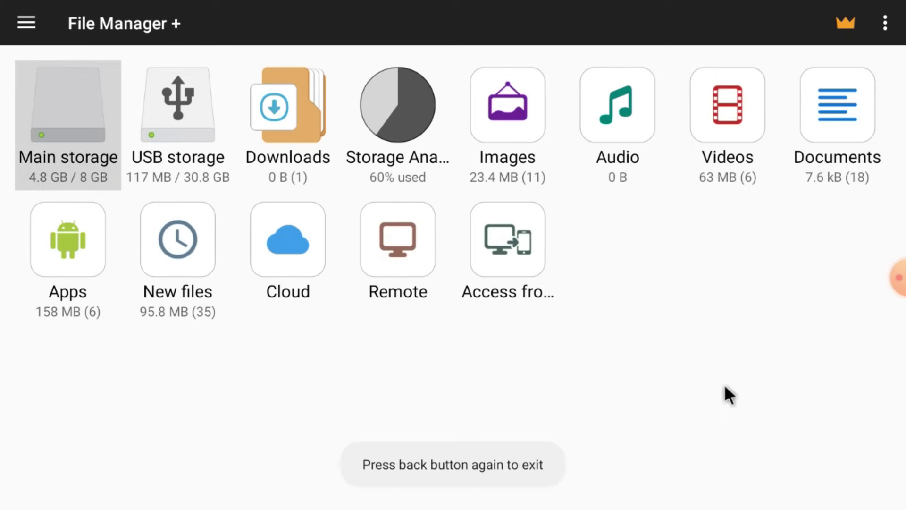
key("Escape")
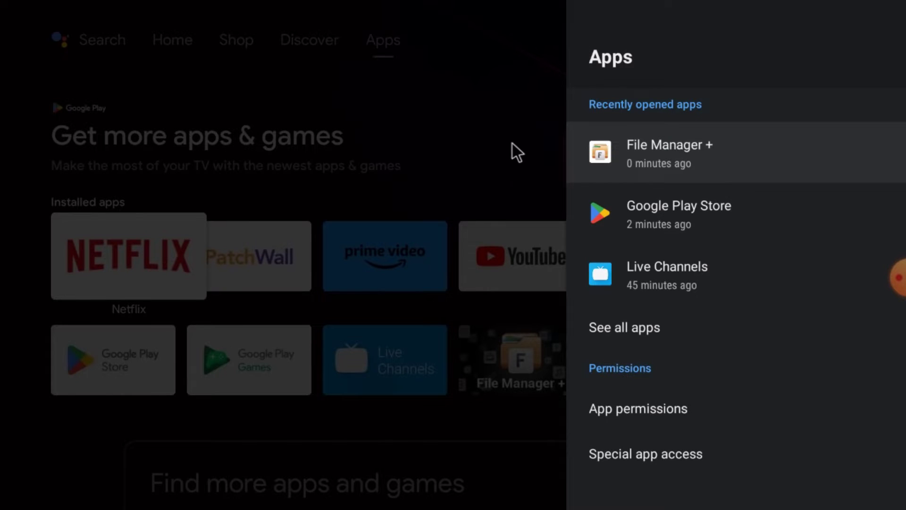
key("Escape")
key("Escape")
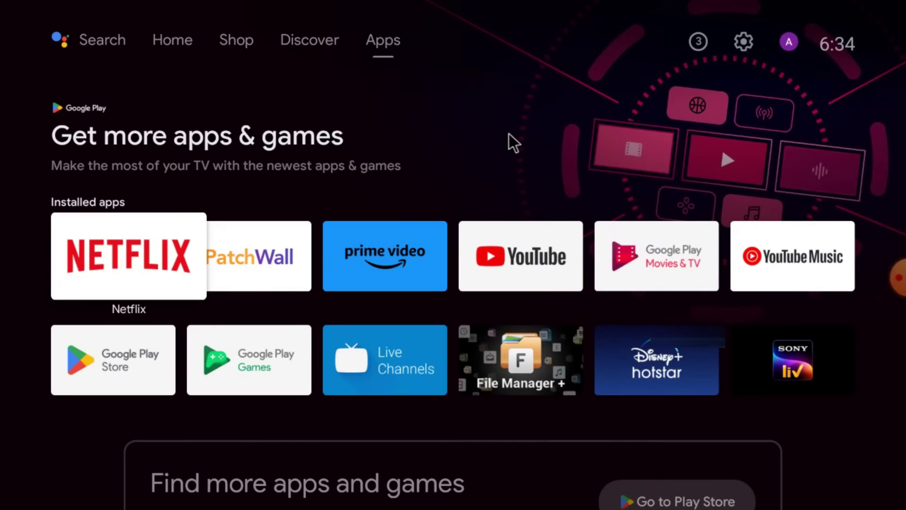
Check Unknown sources under Device Preferences > Security & restrictions for File Manager +
left_click(743, 43)
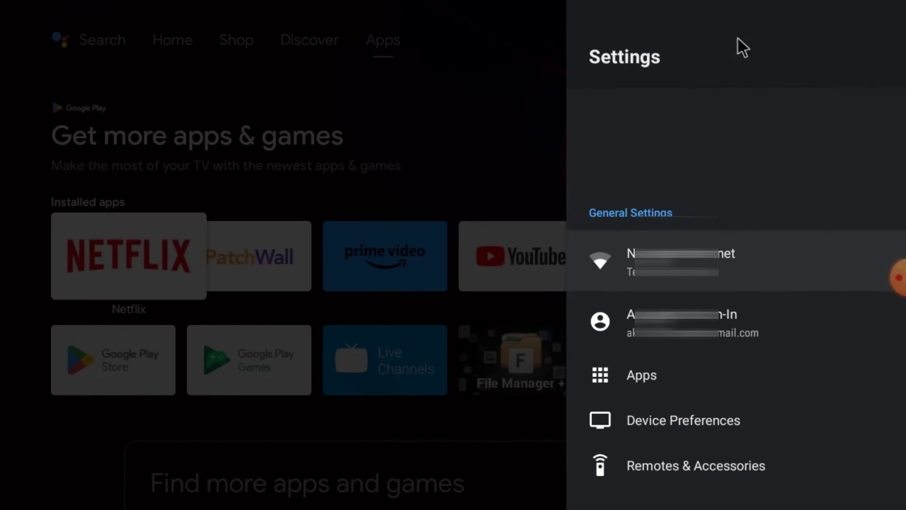
left_click(661, 431)
scroll(660, 344, "down", 8)
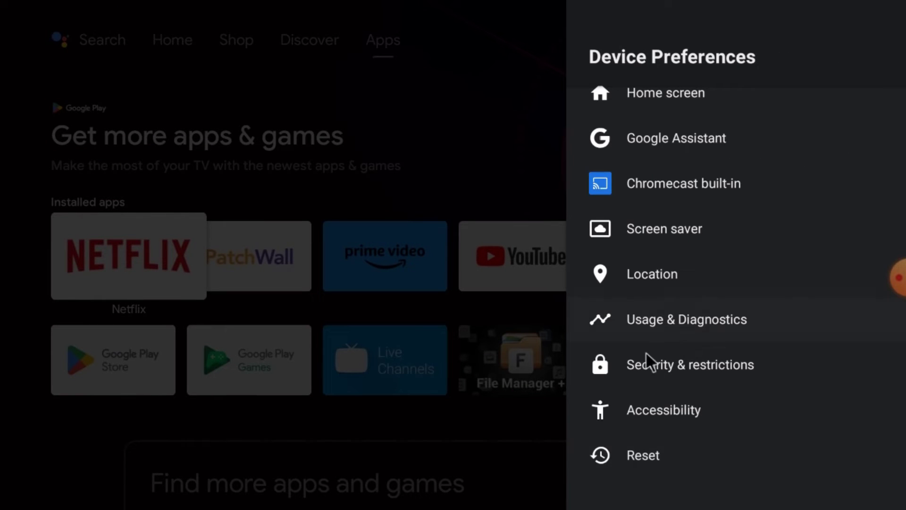
left_click(649, 370)
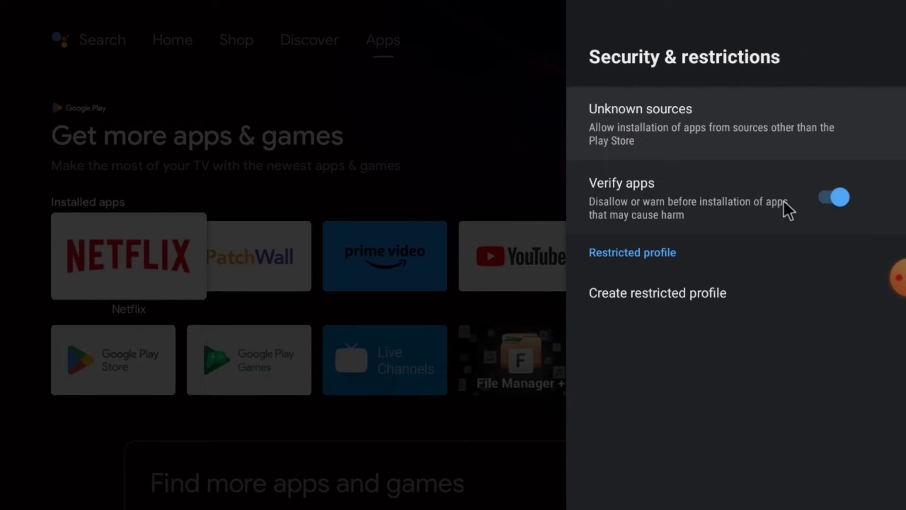
left_click(674, 137)
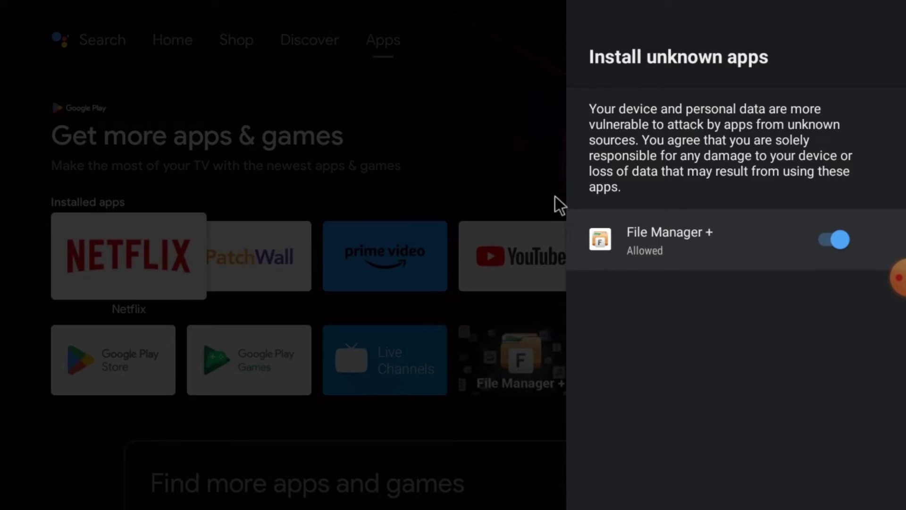
Back out of Settings to the Google TV home screen
key("Escape")
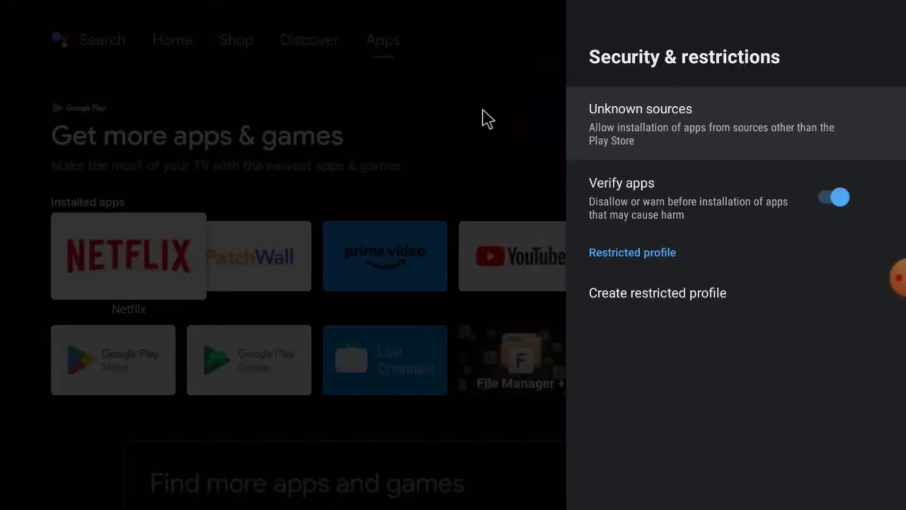
key("Escape")
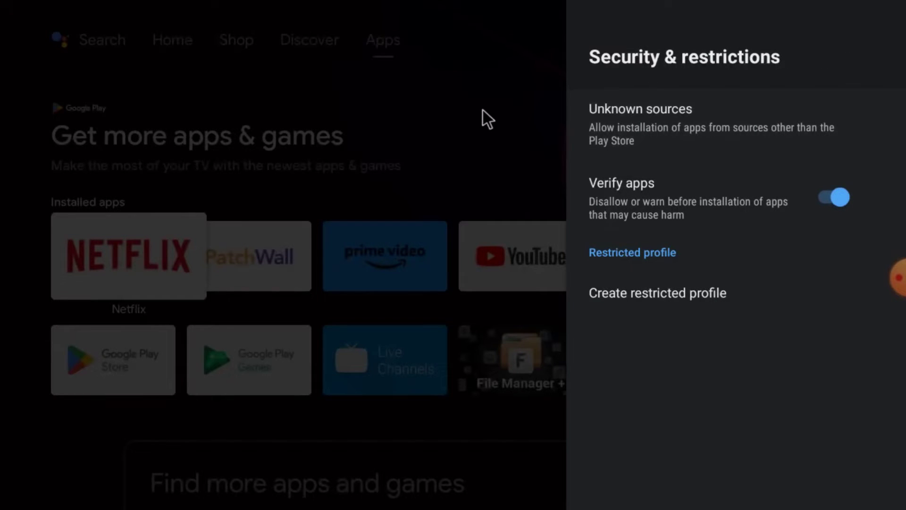
key("Escape")
key("Escape")
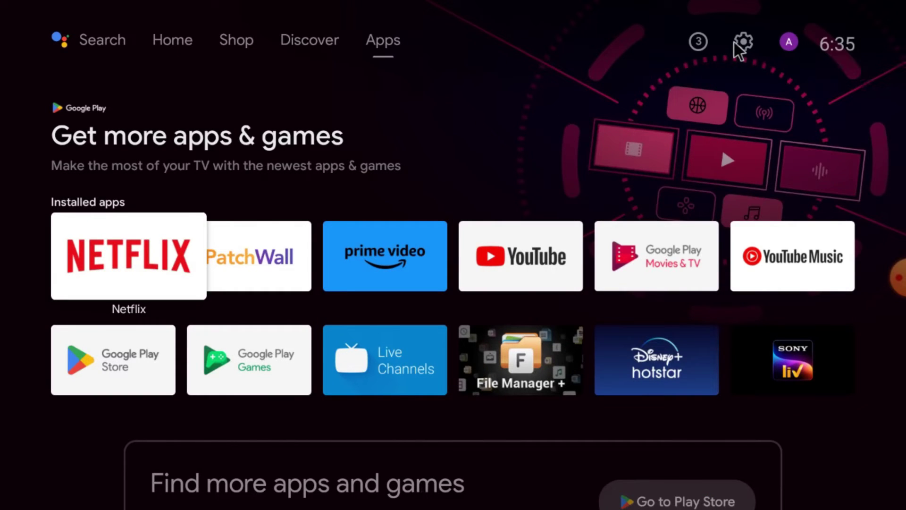
Open XMEye Pro's app info from Settings > Apps > See all apps
left_click(734, 41)
left_click(672, 386)
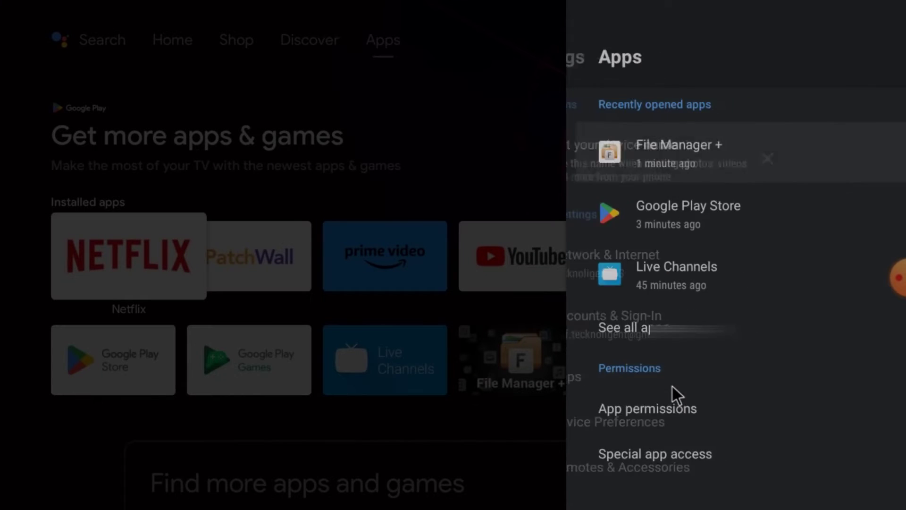
left_click(653, 329)
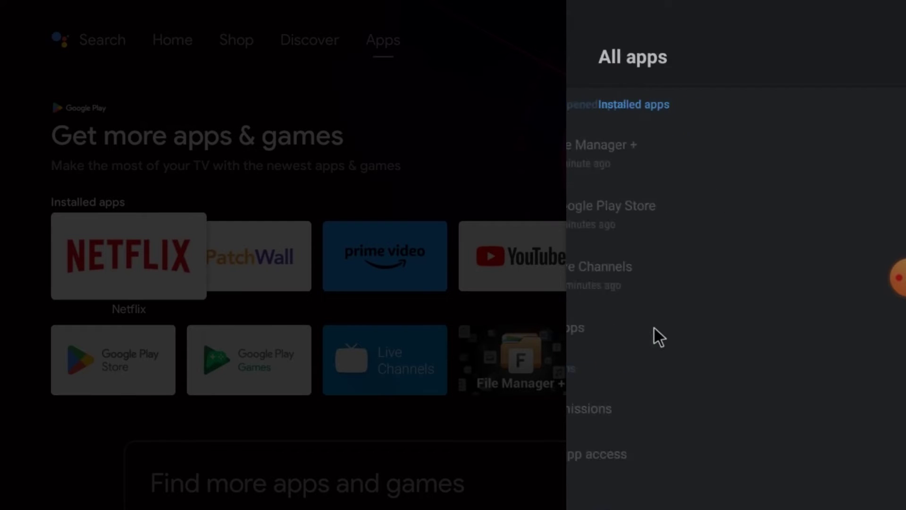
scroll(659, 341, "down", 7)
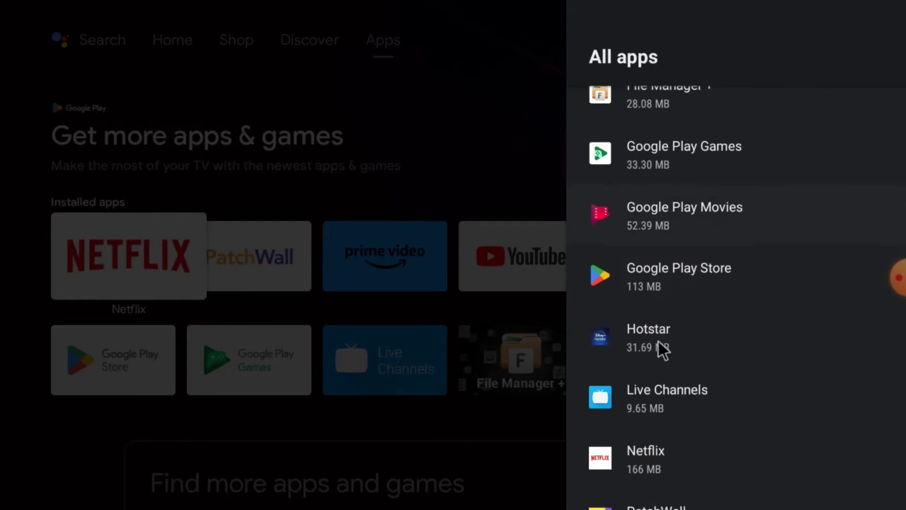
scroll(658, 338, "down", 2)
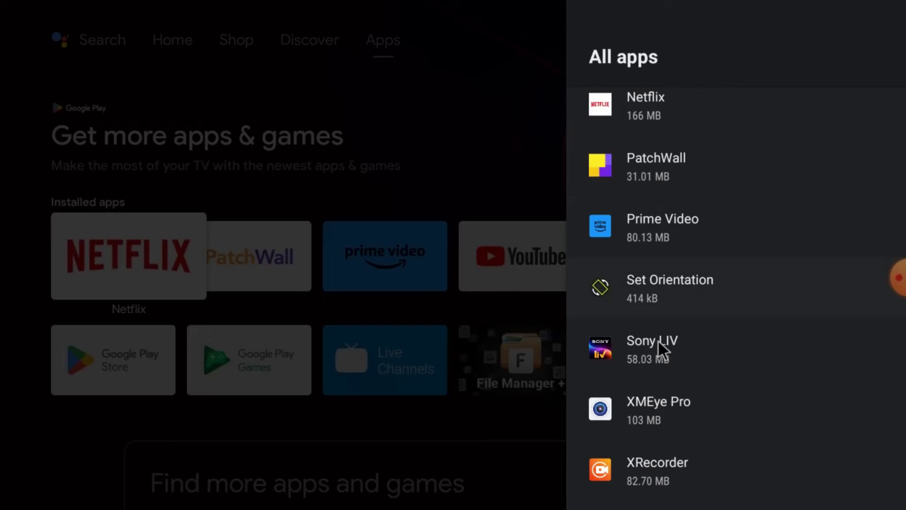
left_click(653, 395)
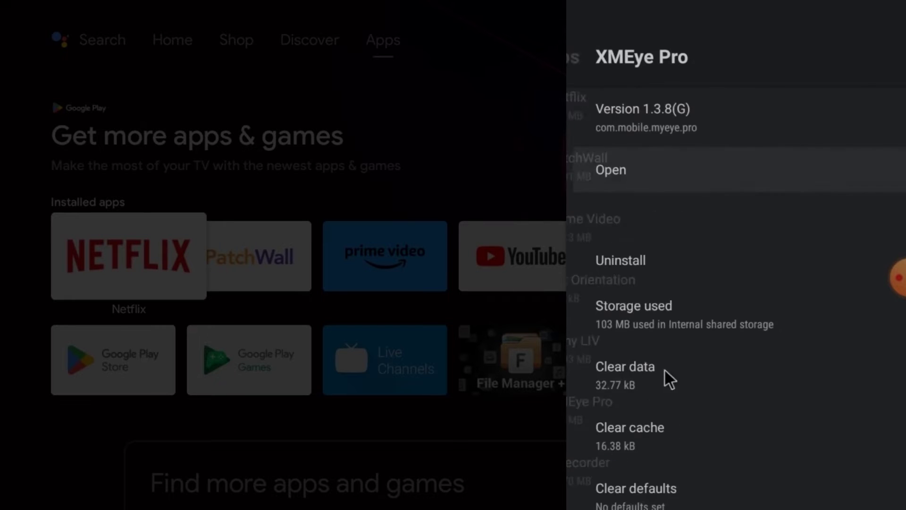
scroll(637, 446, "up", 1)
scroll(638, 448, "down", 1)
Turn on XMEye Pro's Location, Camera, Microphone and Storage permissions, then return to app info
left_click(629, 461)
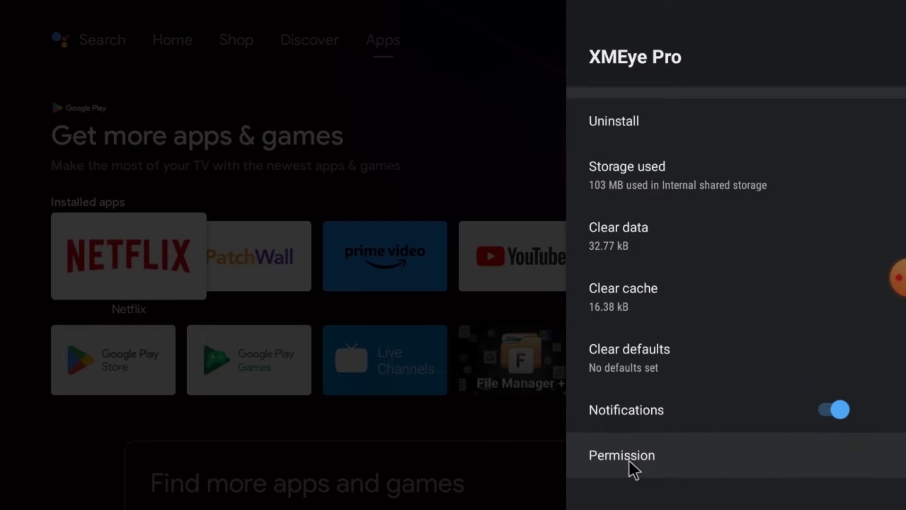
left_click(830, 199)
left_click(834, 152)
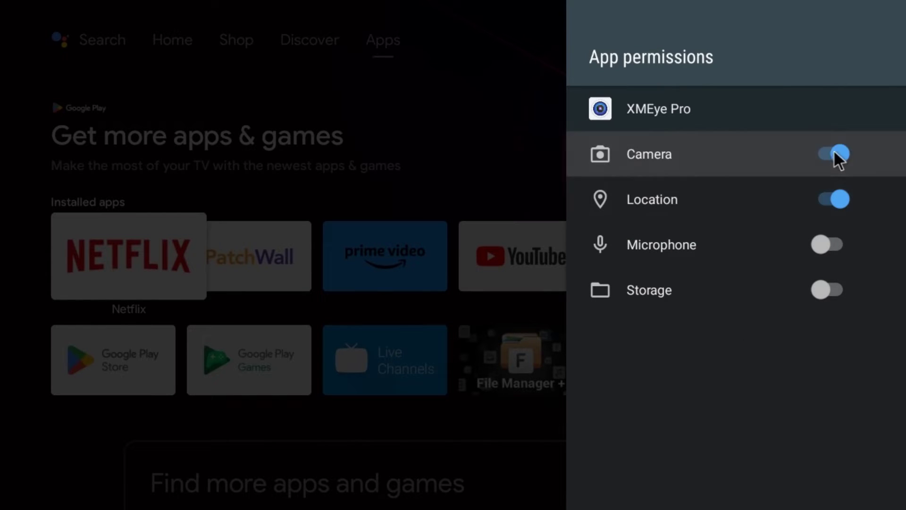
left_click(833, 245)
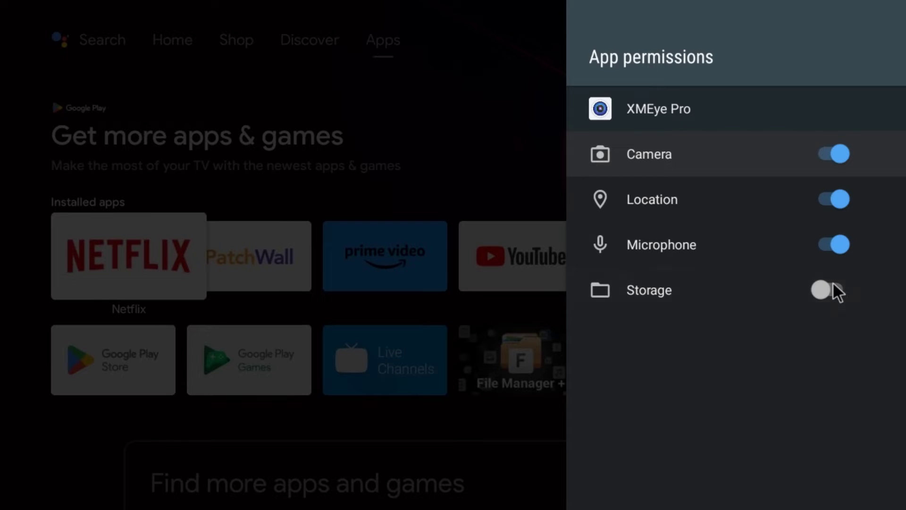
left_click(833, 282)
key("Escape")
scroll(655, 339, "up", 3)
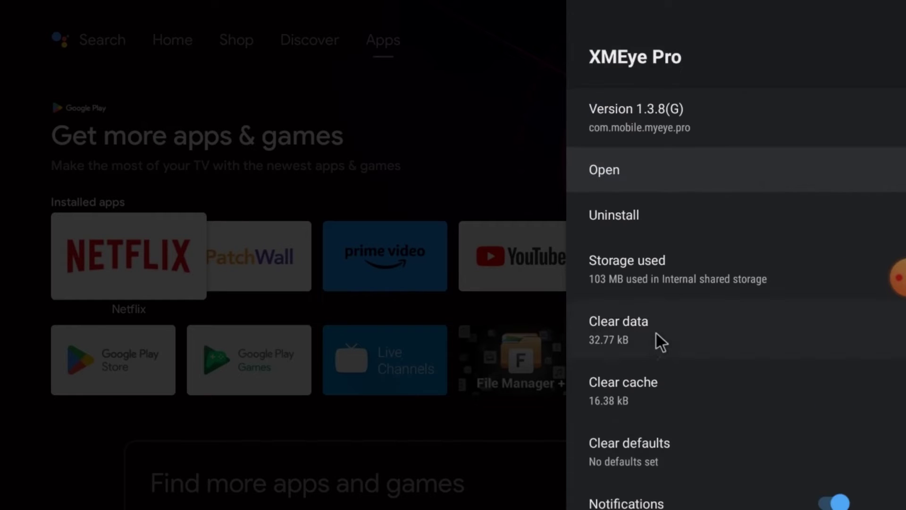
Launch XMEye Pro, use Local login and agree to the privacy agreement
left_click(643, 171)
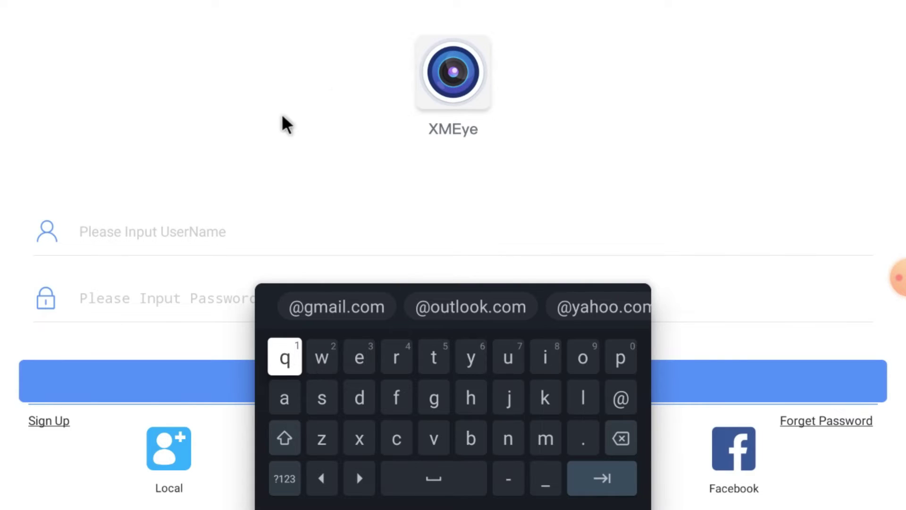
left_click(125, 196)
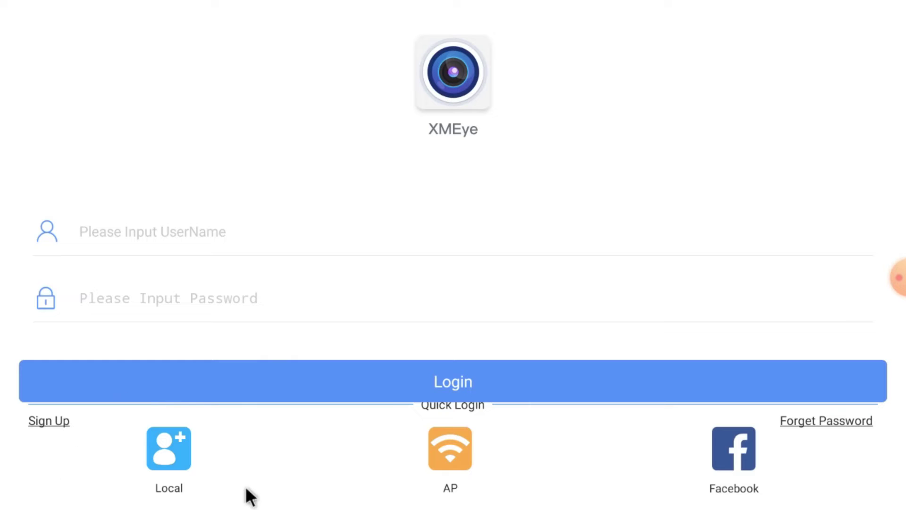
left_click(170, 447)
left_click(583, 334)
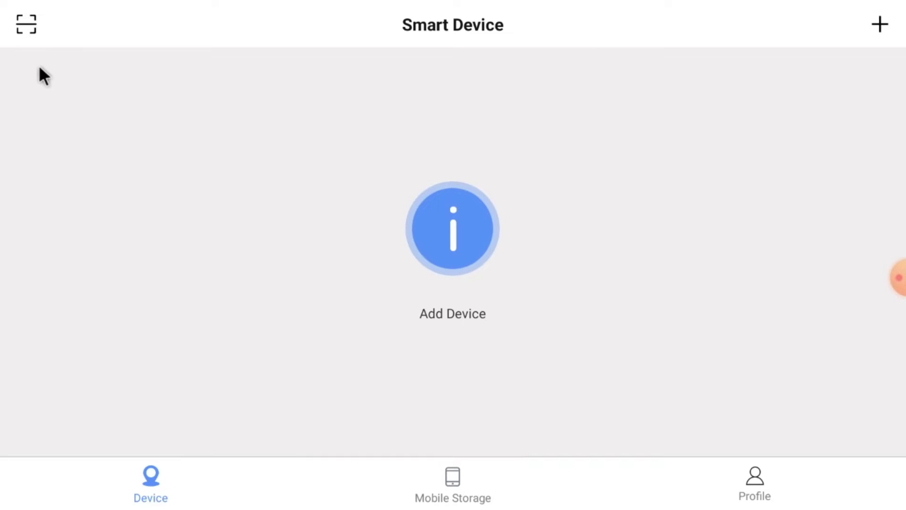
left_click(26, 26)
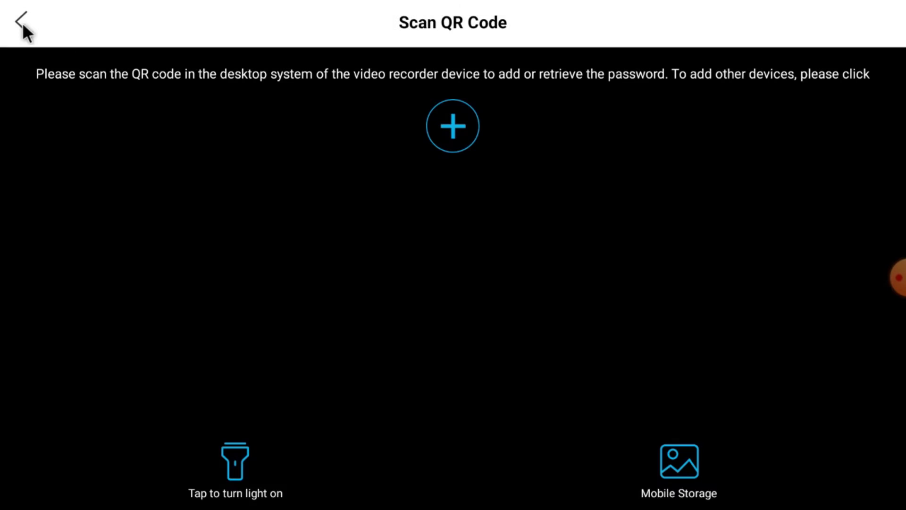
left_click(458, 129)
left_click(268, 99)
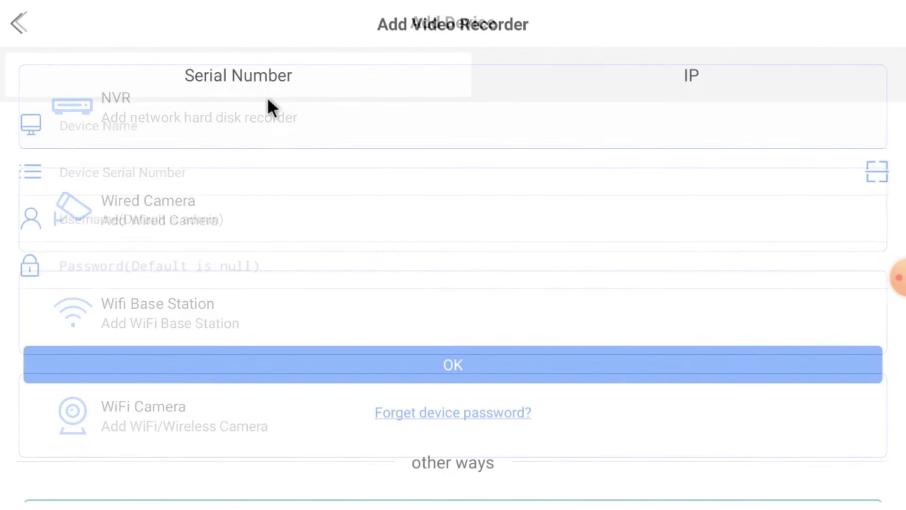
left_click(15, 22)
left_click(20, 21)
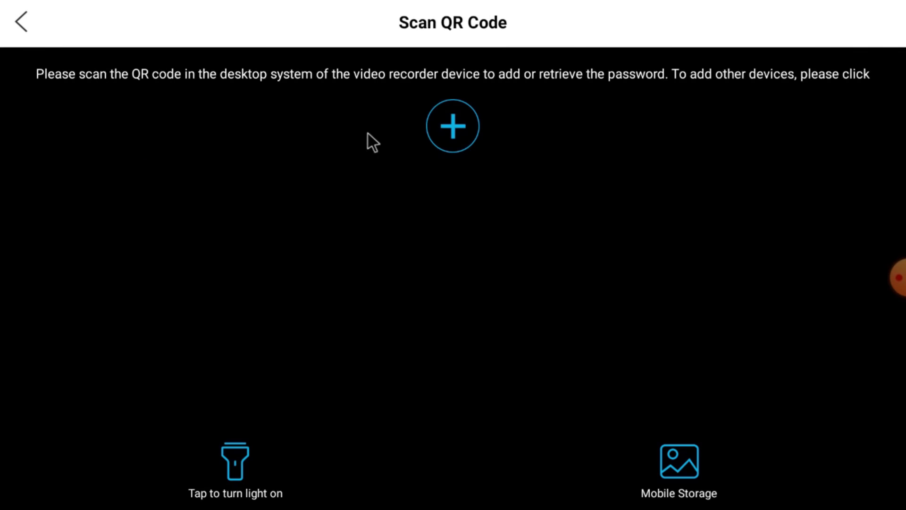
left_click(451, 124)
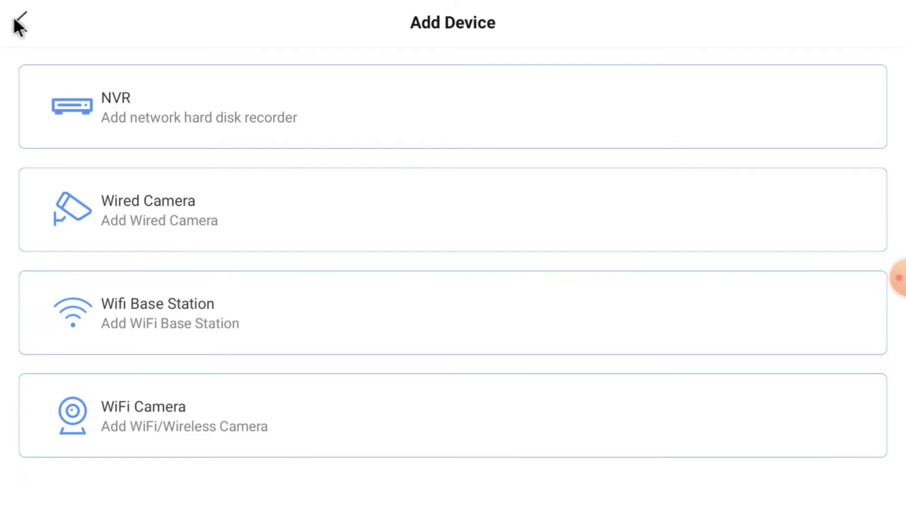
left_click(17, 24)
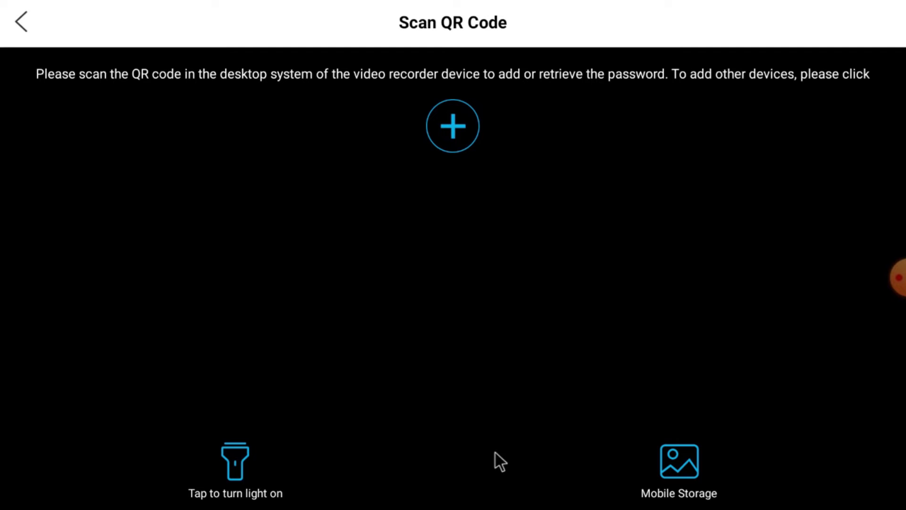
left_click(684, 455)
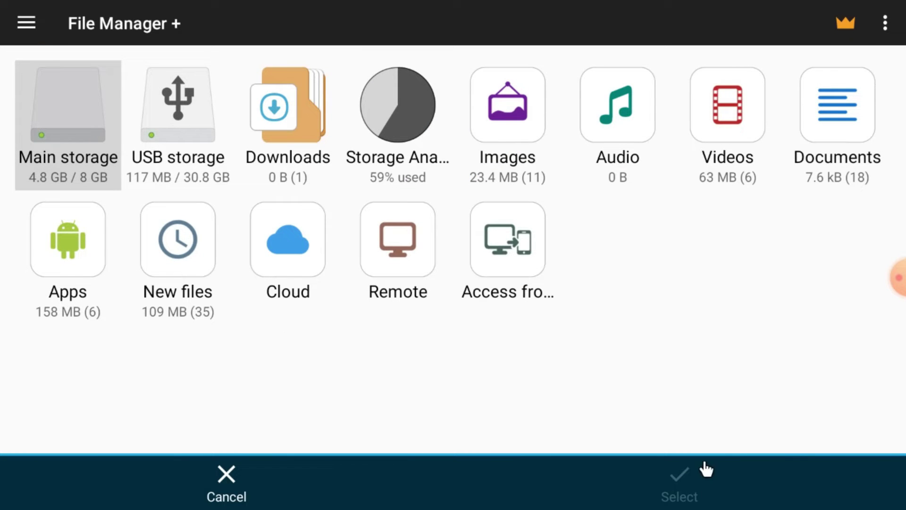
left_click(226, 476)
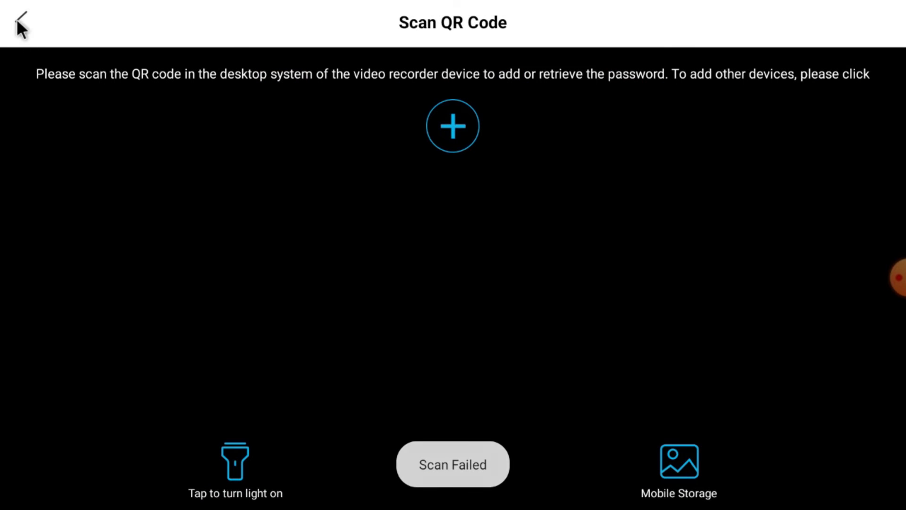
left_click(17, 21)
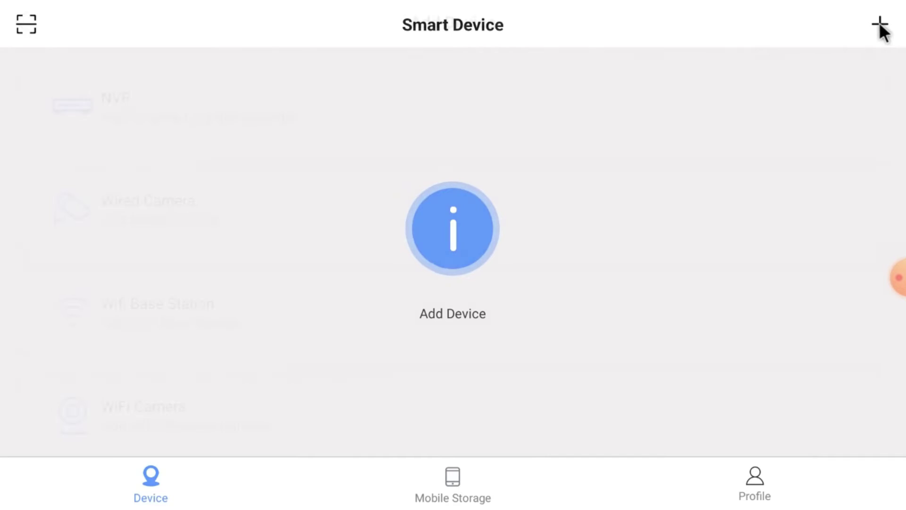
Start adding an NVR device and switch to the IP entry tab
left_click(879, 24)
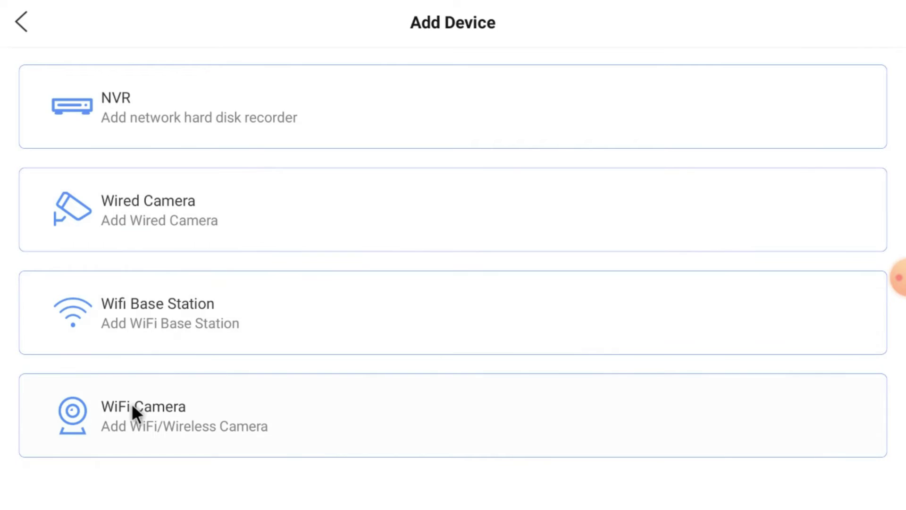
left_click(254, 103)
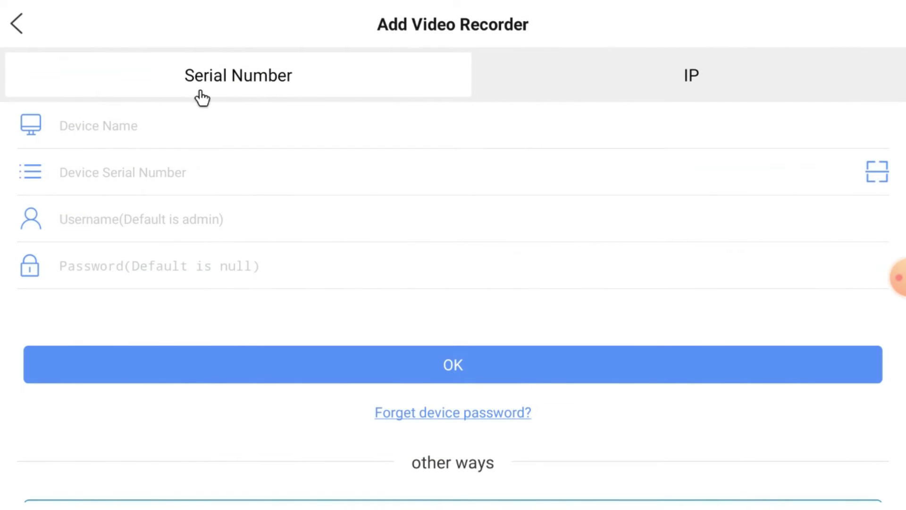
left_click(647, 87)
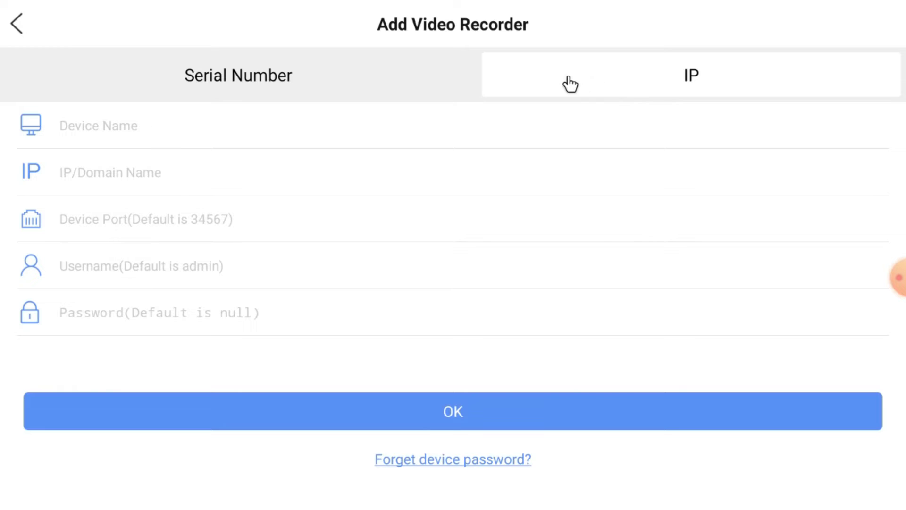
Step through the device name, IP/Domain, port and username fields, then switch to Serial Number mode
left_click(177, 208)
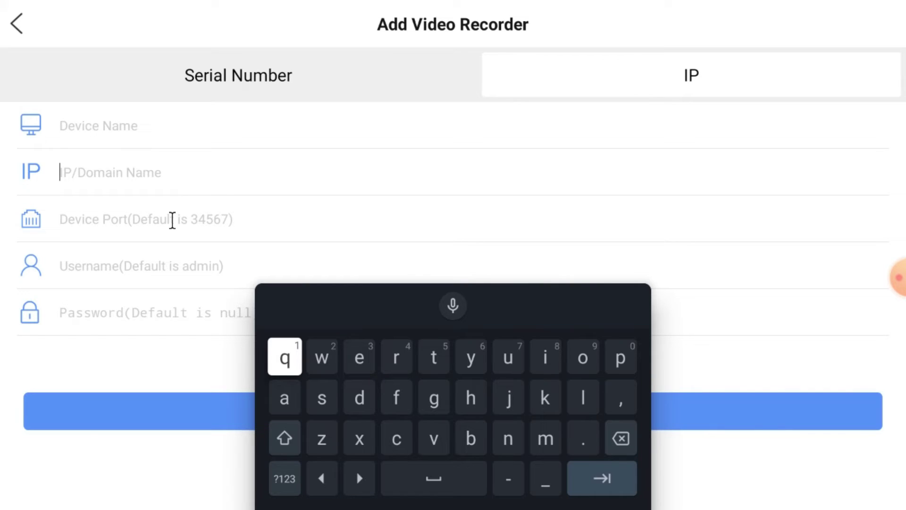
left_click(172, 221)
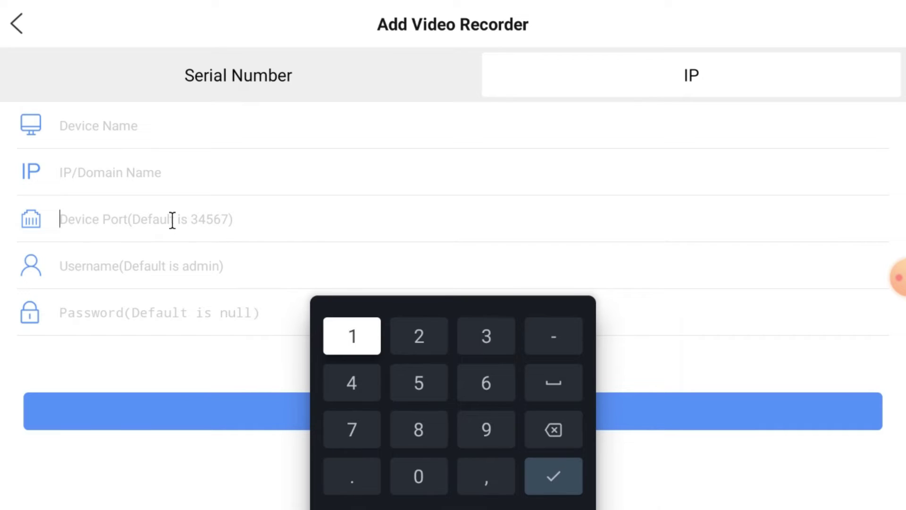
left_click(161, 266)
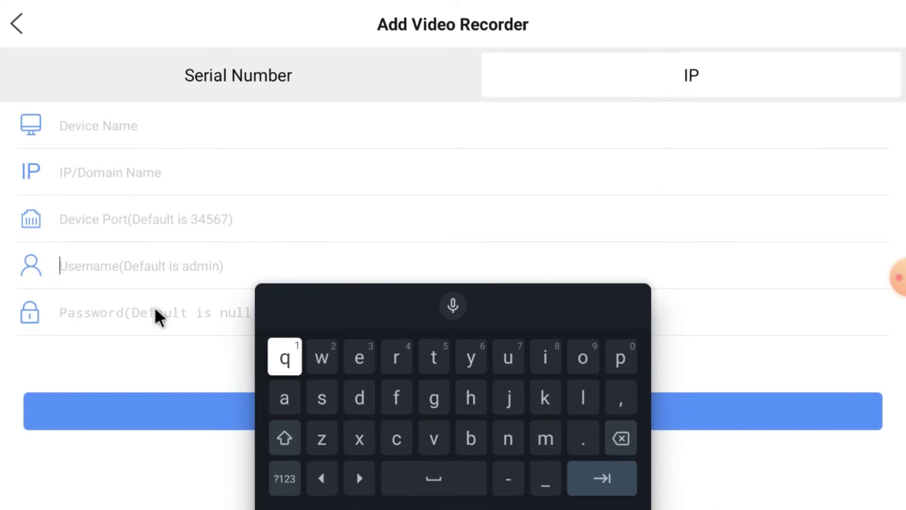
left_click(88, 129)
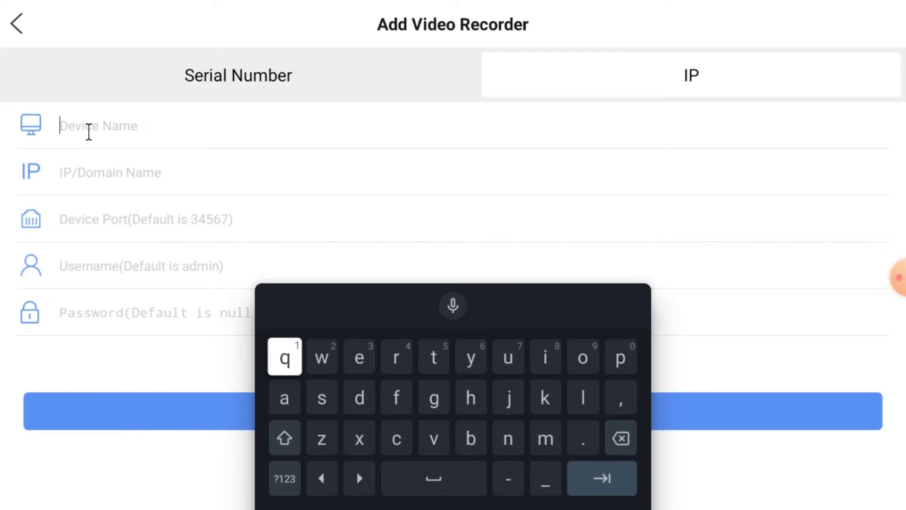
left_click(91, 172)
left_click(121, 213)
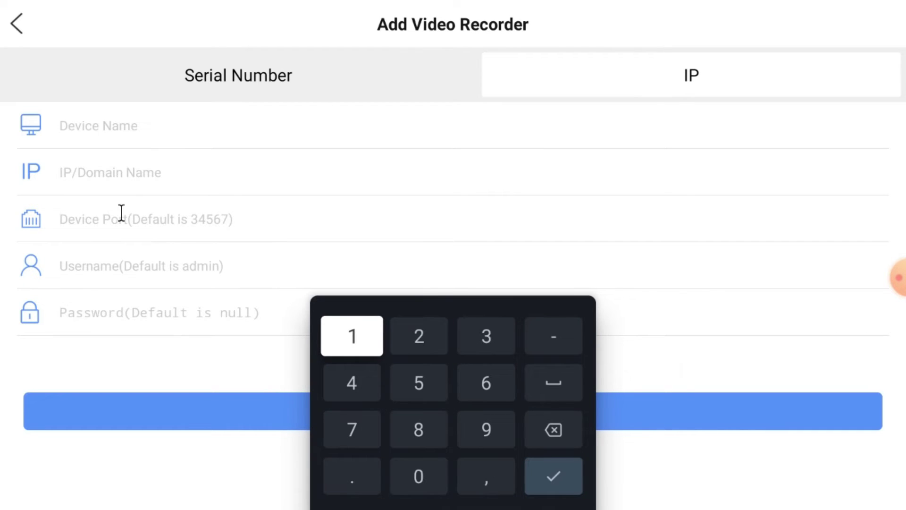
left_click(117, 271)
key("Down")
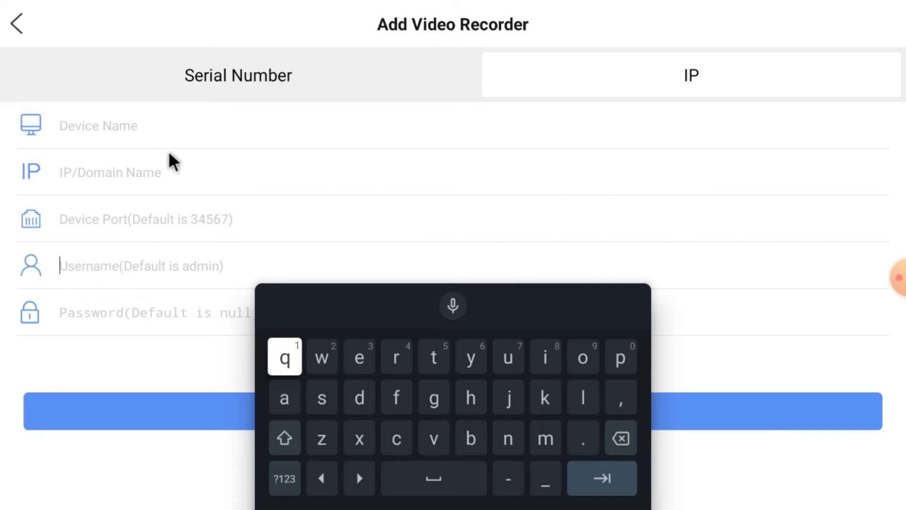
left_click(204, 92)
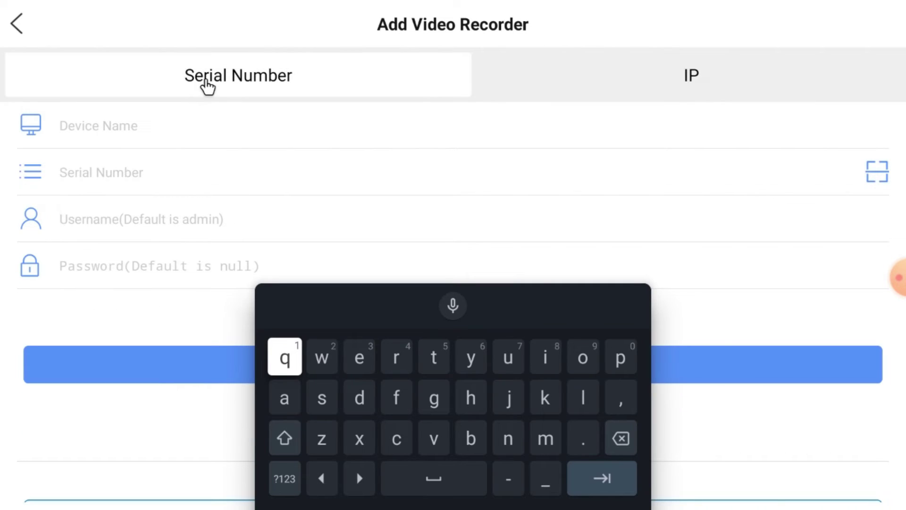
Enter 'test' as the device name with the on-screen keyboard, then select the Serial Number field
left_click(141, 118)
key("Right")
key("Right")
key("Right")
key("Right")
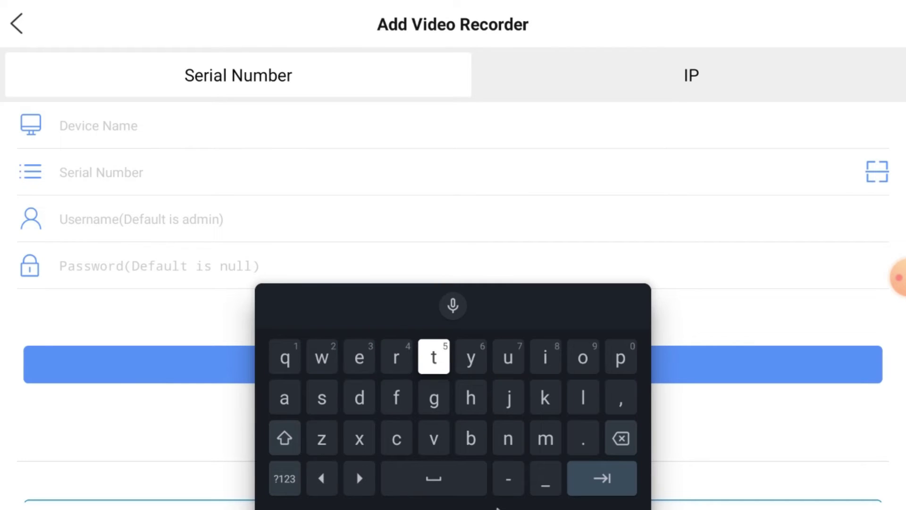
type("t")
key("Left")
key("Left")
type("e")
key("Down")
key("Down")
key("Up")
key("Left")
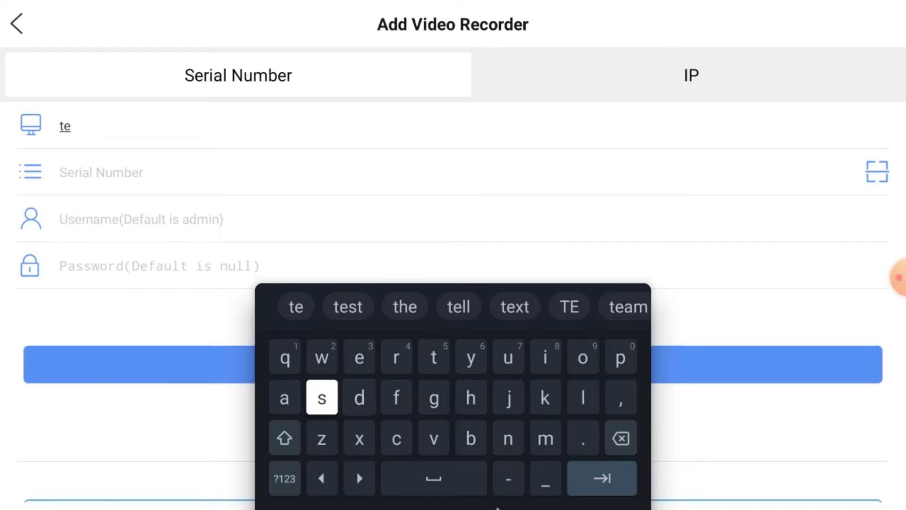
type("s")
key("Right")
key("Right")
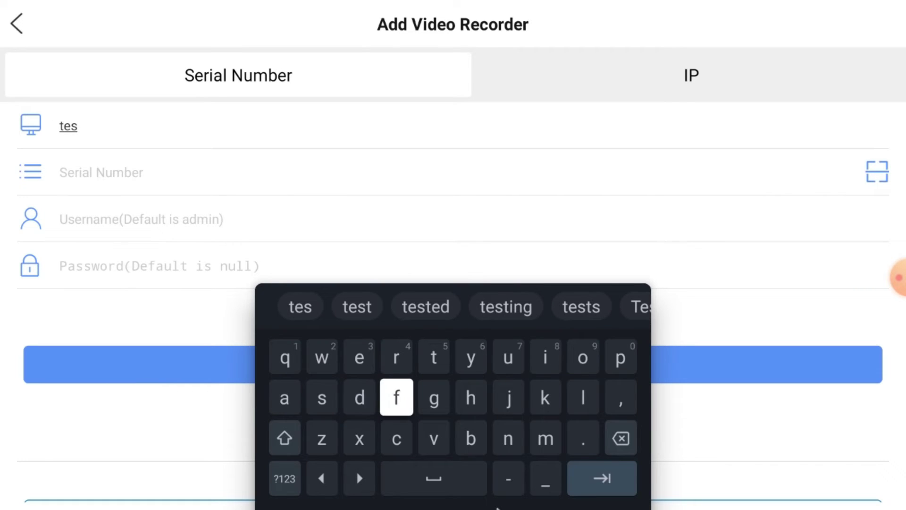
key("Right")
key("Up")
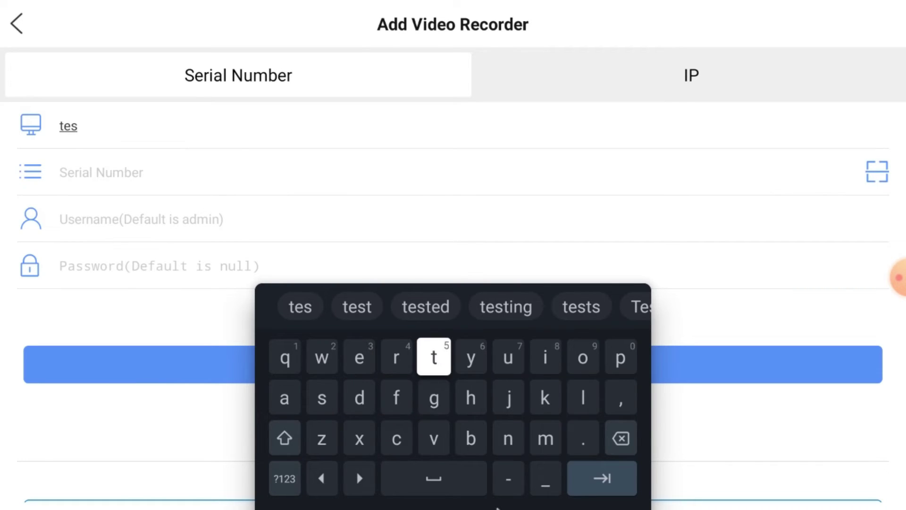
type("t")
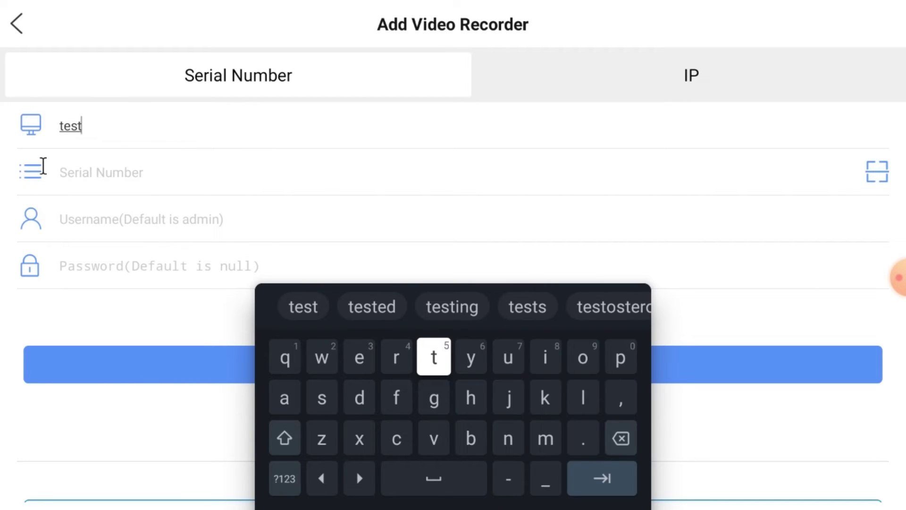
left_click(60, 171)
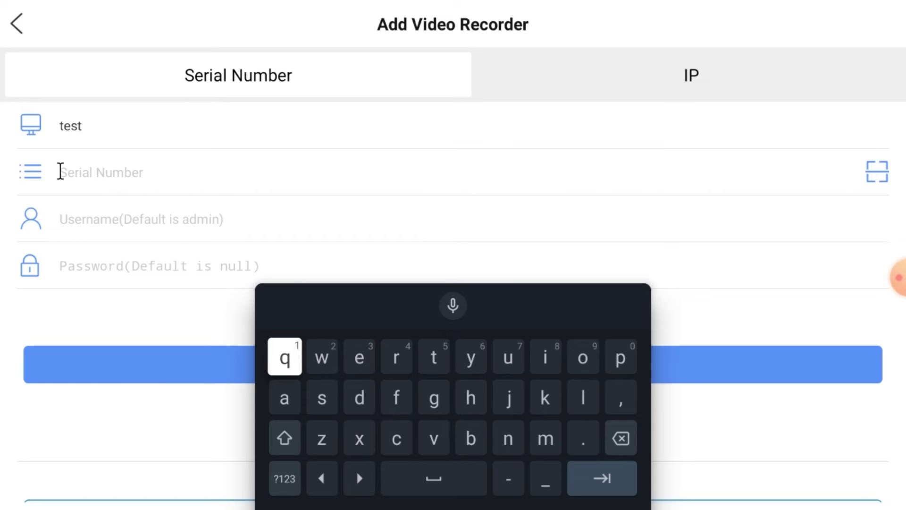